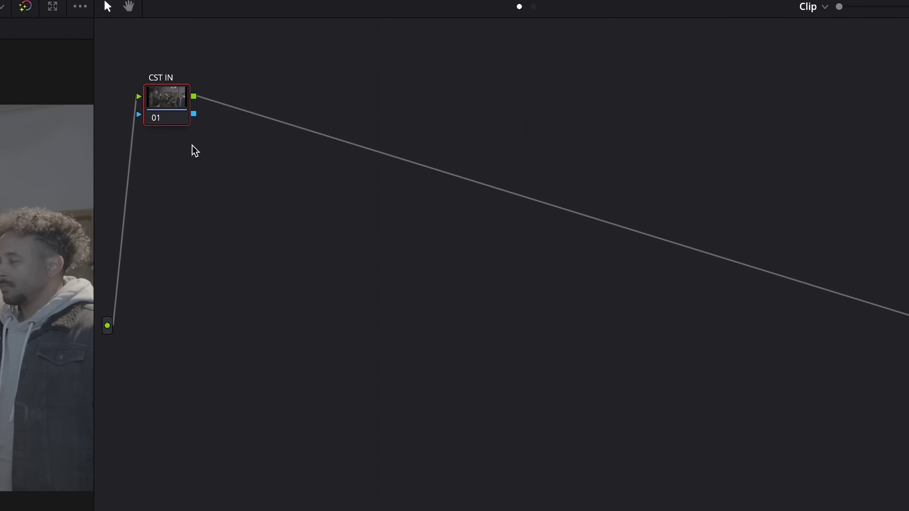
# - Bring up node 06's Add Node choices: serial, parallel or layer
pyautogui.rightClick(218, 241)
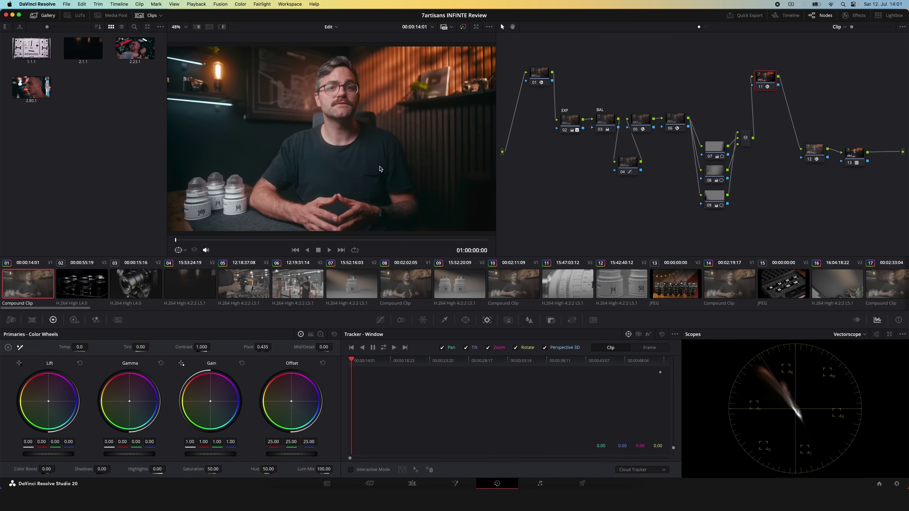
pyautogui.click(463, 28)
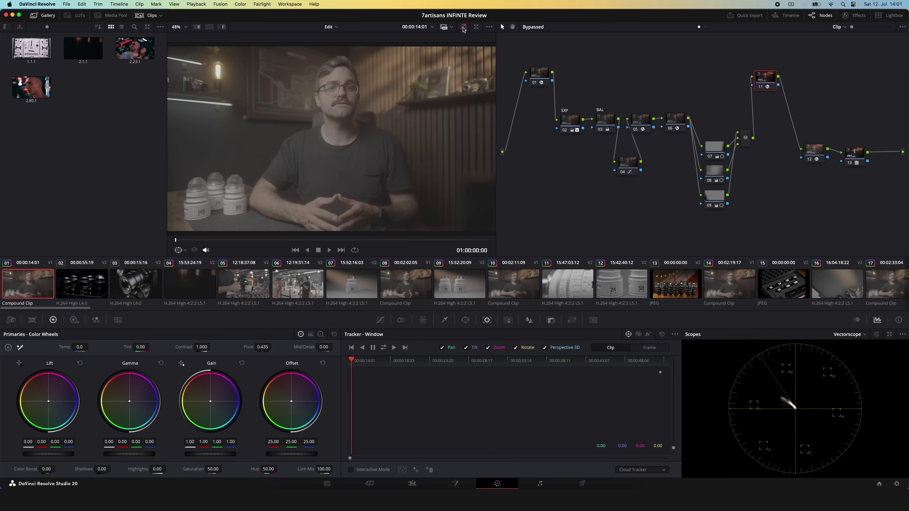
pyautogui.click(463, 27)
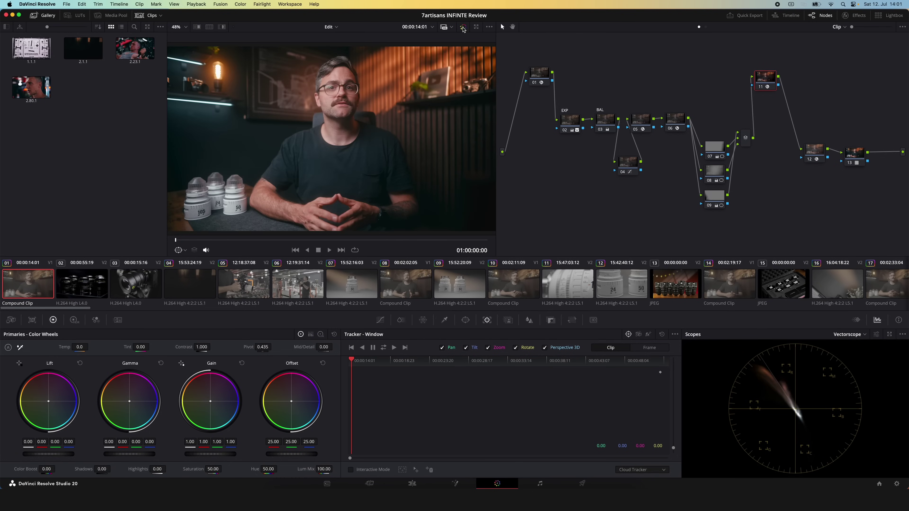
pyautogui.click(463, 27)
pyautogui.click(463, 27)
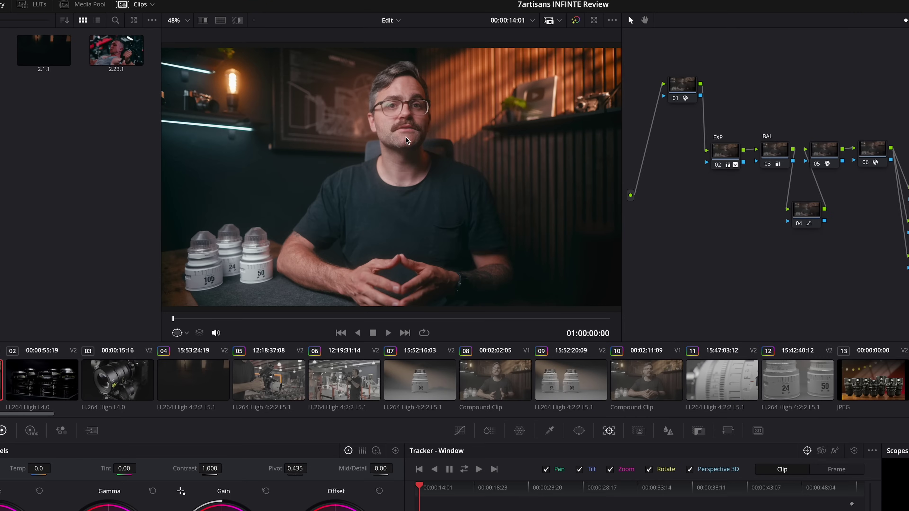
# - Grab a still of the graded talking-head frame into the gallery
pyautogui.rightClick(343, 111)
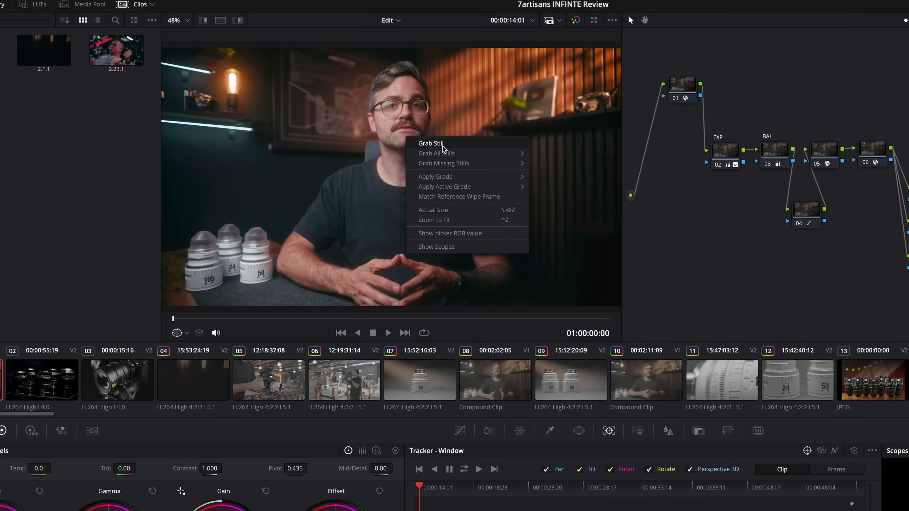
pyautogui.click(441, 145)
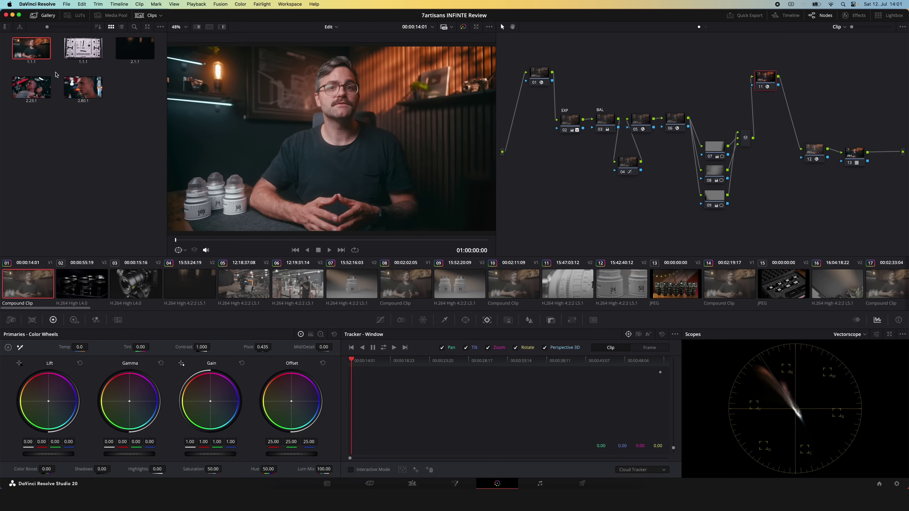
pyautogui.moveTo(29, 46)
# - Apply the talking-head still's grade to the grey lens close-up clip
pyautogui.rightClick(36, 49)
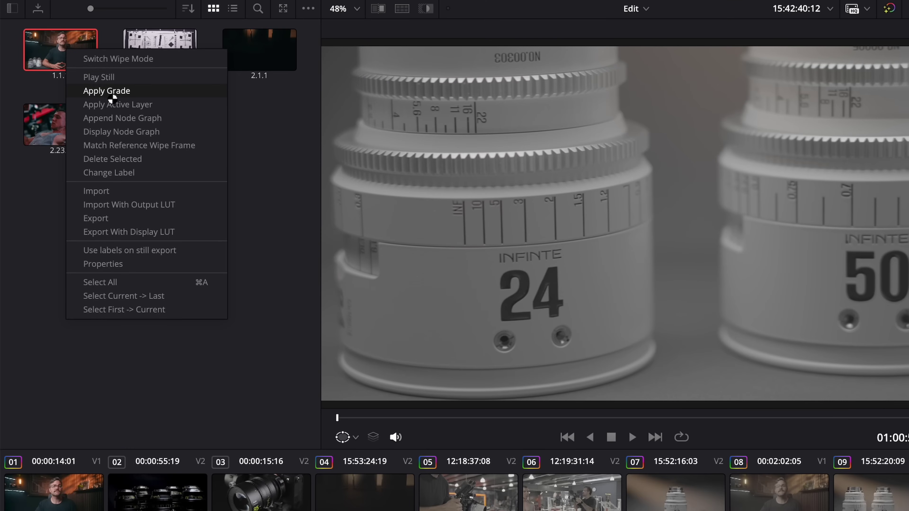
pyautogui.click(107, 93)
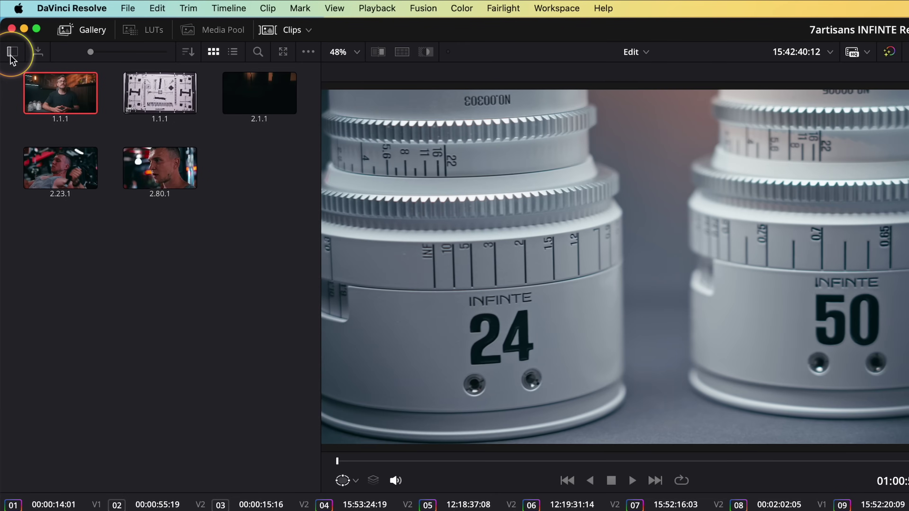
# - Copy the talking-head still into PowerGrade 1 and label it 'Talking Head 2023'
pyautogui.click(6, 27)
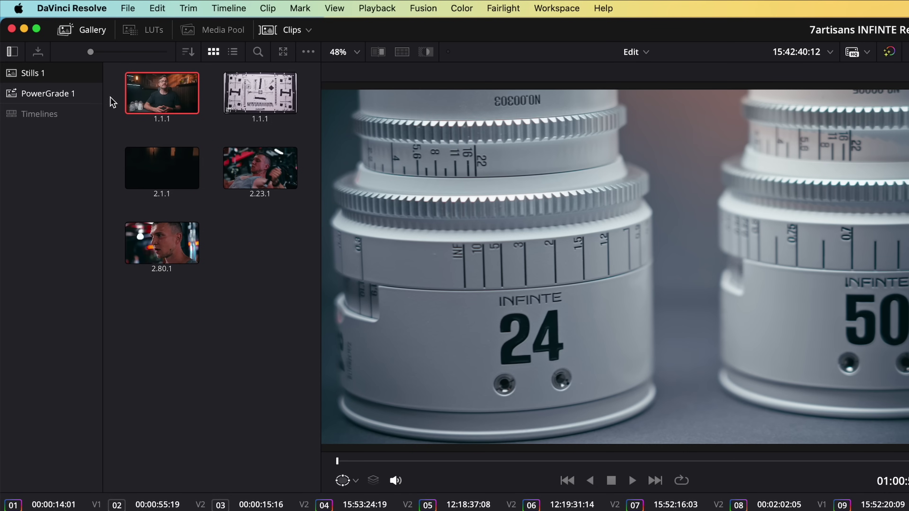
pyautogui.moveTo(131, 101); pyautogui.dragTo(85, 98)
pyautogui.click(71, 98)
pyautogui.rightClick(180, 103)
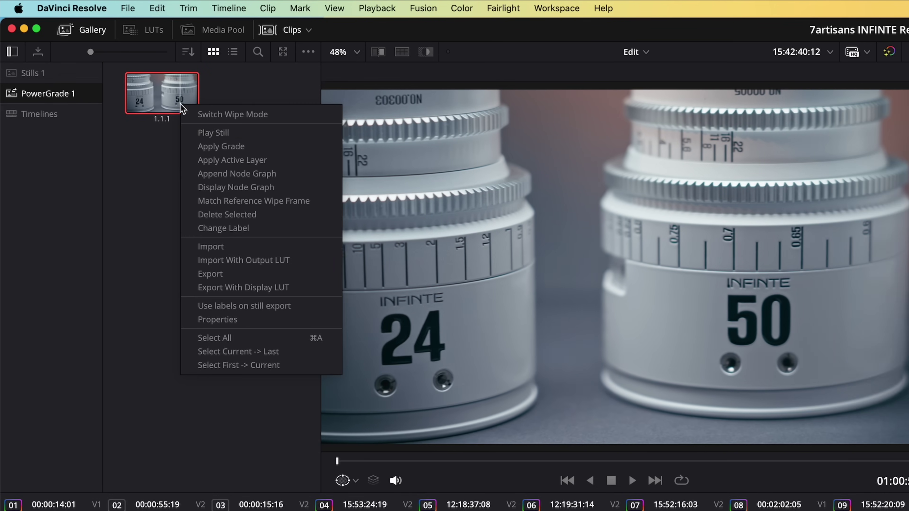
pyautogui.click(253, 225)
pyautogui.write('Talki')
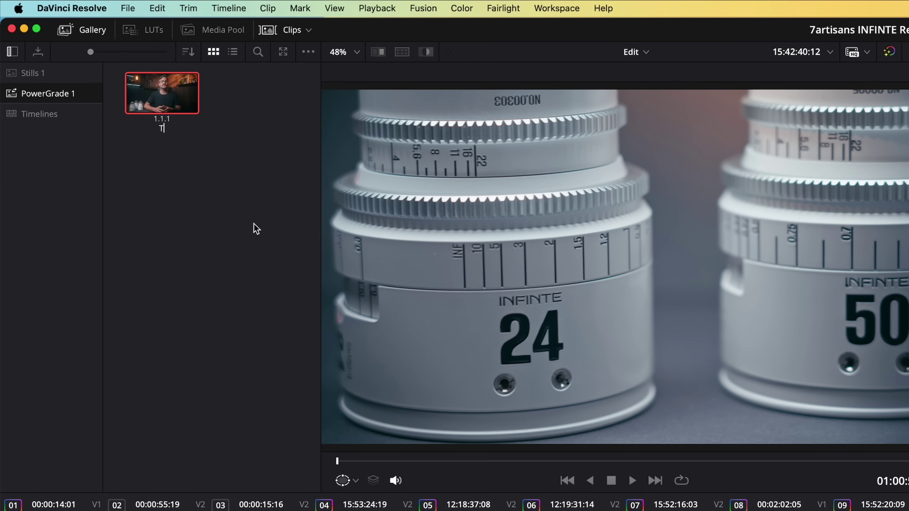
pyautogui.write('ng Head 2023')
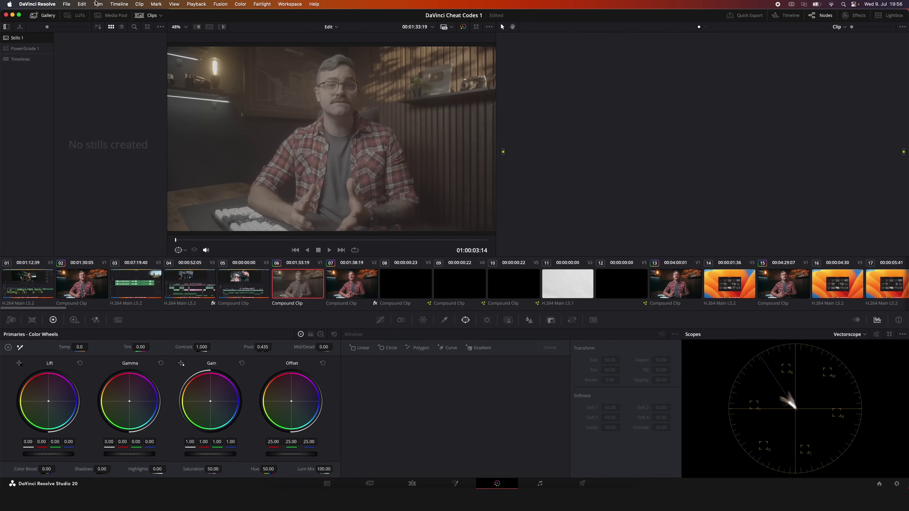
# - Preview, then apply the Talking Head 2025 PowerGrade still and its nodes to the plaid-shirt clip
pyautogui.click(33, 49)
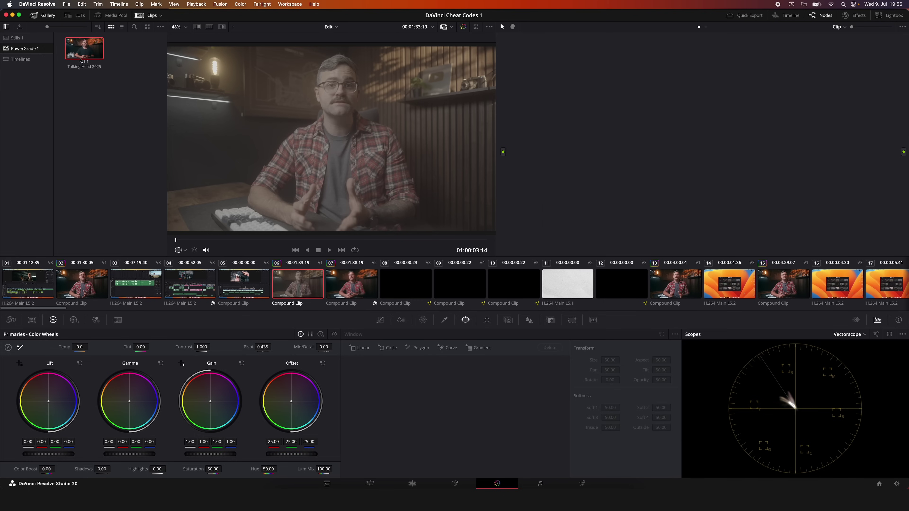
pyautogui.doubleClick(87, 45)
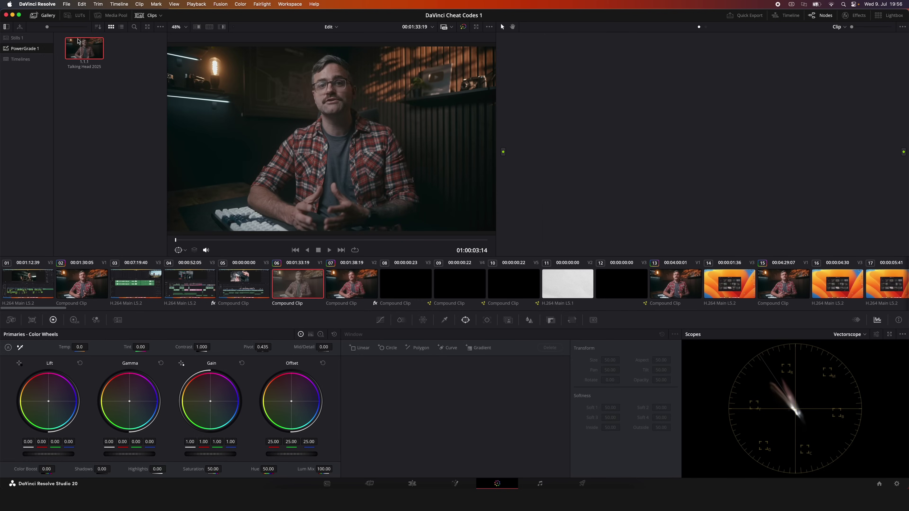
pyautogui.rightClick(80, 40)
pyautogui.click(115, 62)
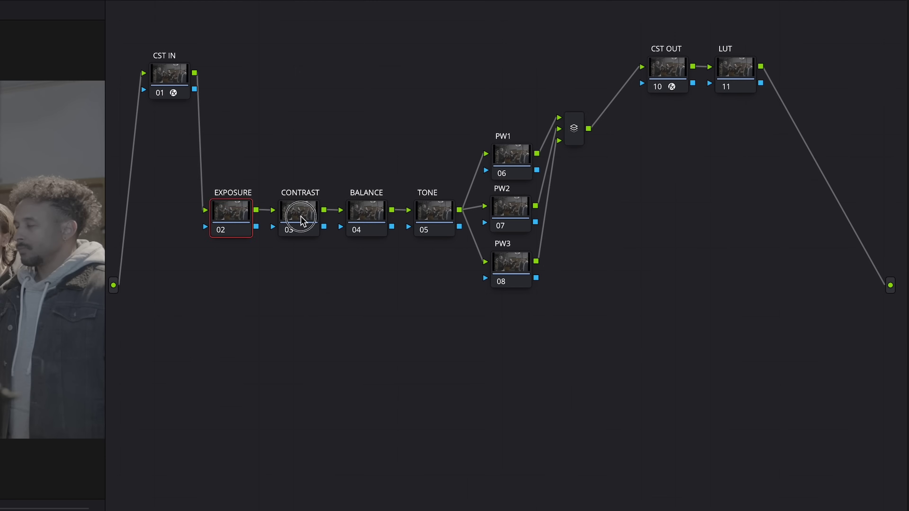
# - Inspect the existing CONTRAST, BALANCE, TONE and PW1 nodes and the Color Space Transform settings
pyautogui.click(300, 220)
pyautogui.click(369, 218)
pyautogui.click(433, 215)
pyautogui.click(511, 159)
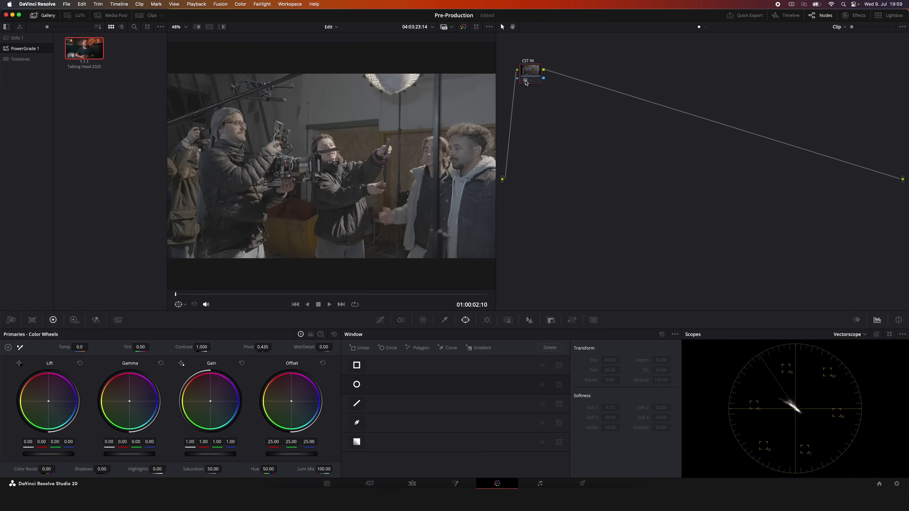
pyautogui.rightClick(784, 82)
pyautogui.press('Escape')
pyautogui.click(854, 15)
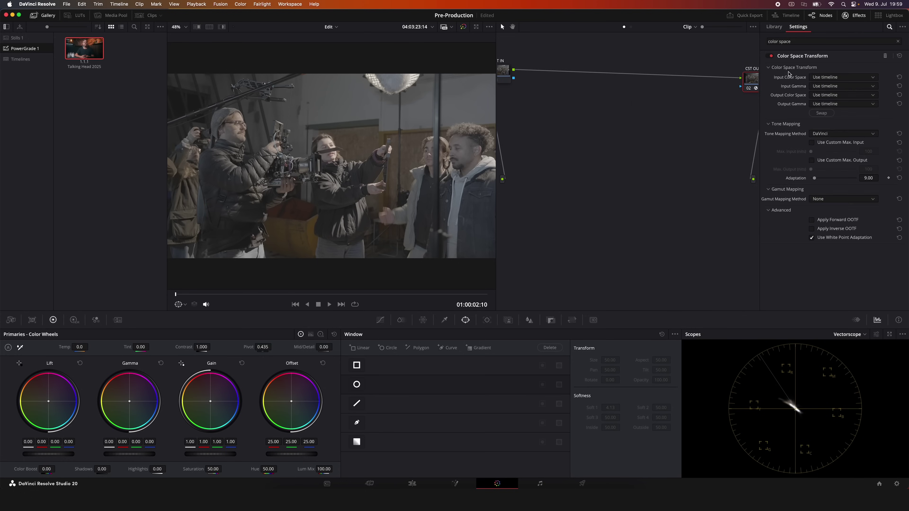
pyautogui.click(854, 15)
# - Add serial nodes after CST IN and label node 02 EXPOSURE
pyautogui.hotkey('alt', 's')
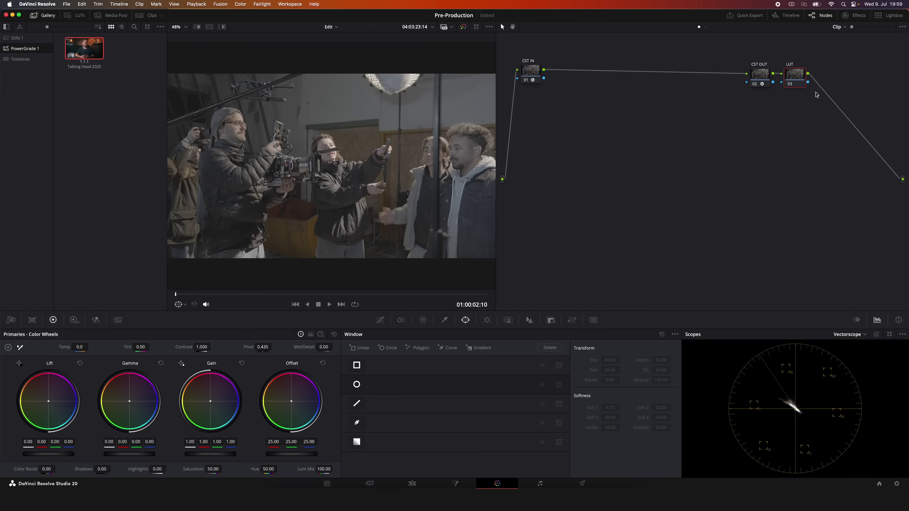
pyautogui.click(530, 71)
pyautogui.hotkey('alt', 's')
pyautogui.hotkey('alt', 's')
pyautogui.hotkey('alt', 's')
pyautogui.hotkey('alt', 's')
pyautogui.rightClick(563, 141)
pyautogui.click(571, 154)
pyautogui.write('EXPOSURE')
# - Label nodes 03, 04 and 05 CONTRAST, BALANCE and TONE
pyautogui.rightClick(598, 142)
pyautogui.click(605, 154)
pyautogui.write('CONTRAST')
pyautogui.rightClick(633, 142)
pyautogui.click(641, 154)
pyautogui.write('BALANCE')
pyautogui.rightClick(667, 142)
pyautogui.click(686, 153)
pyautogui.write('TONE')
# - Add a serial node after TONE and layer nodes for PW1–PW3
pyautogui.hotkey('alt', 's')
pyautogui.rightClick(702, 93)
pyautogui.moveTo(727, 129)
pyautogui.hotkey('alt', 'l')
pyautogui.hotkey('alt', 'l')
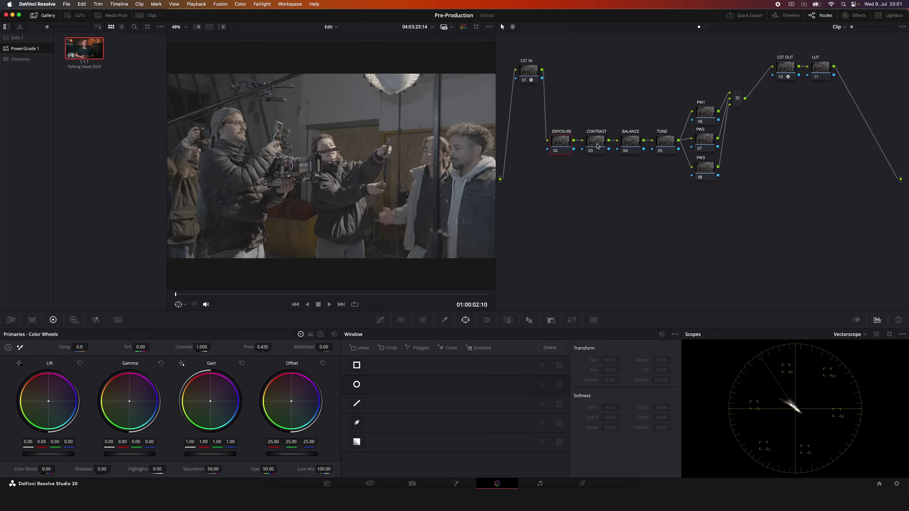
pyautogui.click(704, 112)
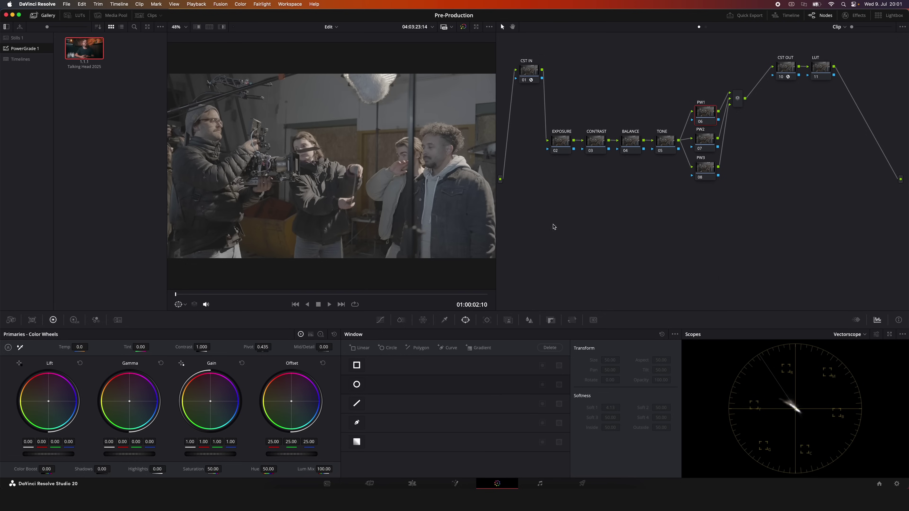
# - Grab a still of the node-tree grade and label it NODE TREE in PowerGrade 1
pyautogui.rightClick(355, 124)
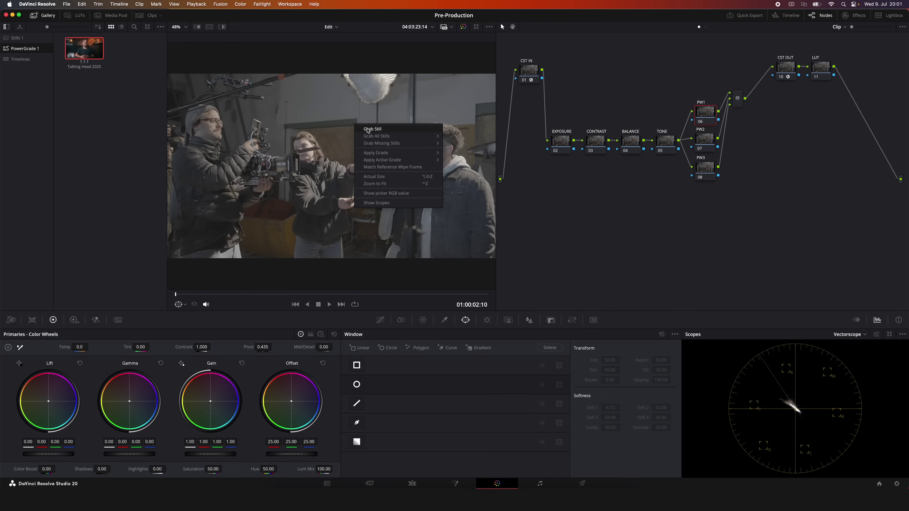
pyautogui.click(379, 130)
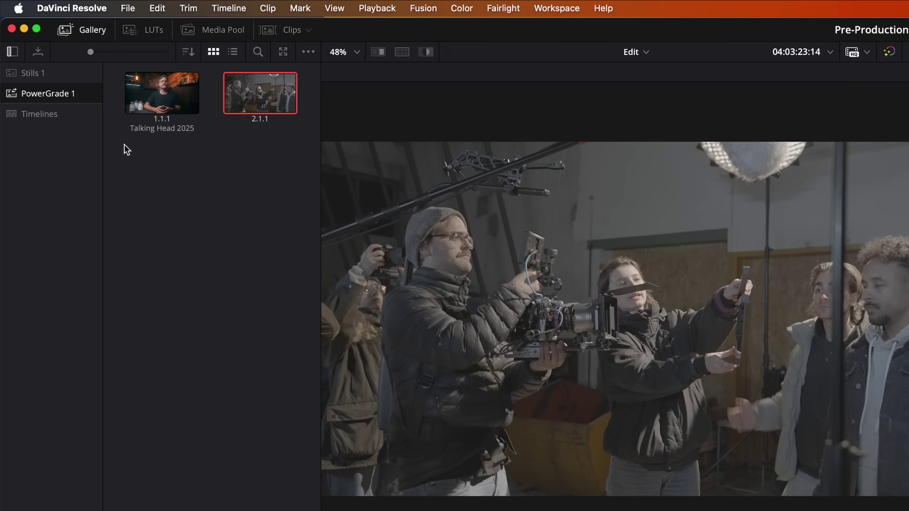
pyautogui.rightClick(274, 96)
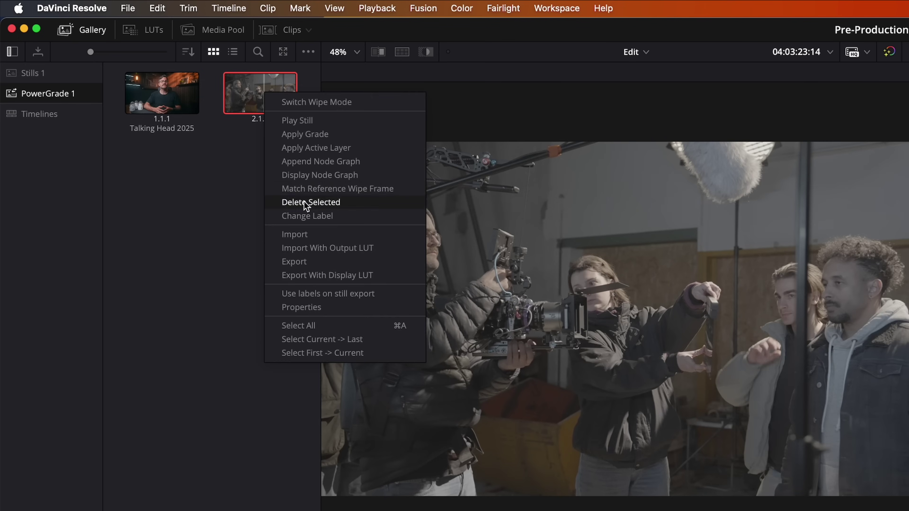
pyautogui.click(303, 215)
pyautogui.write('NODE TREE')
pyautogui.press('Return')
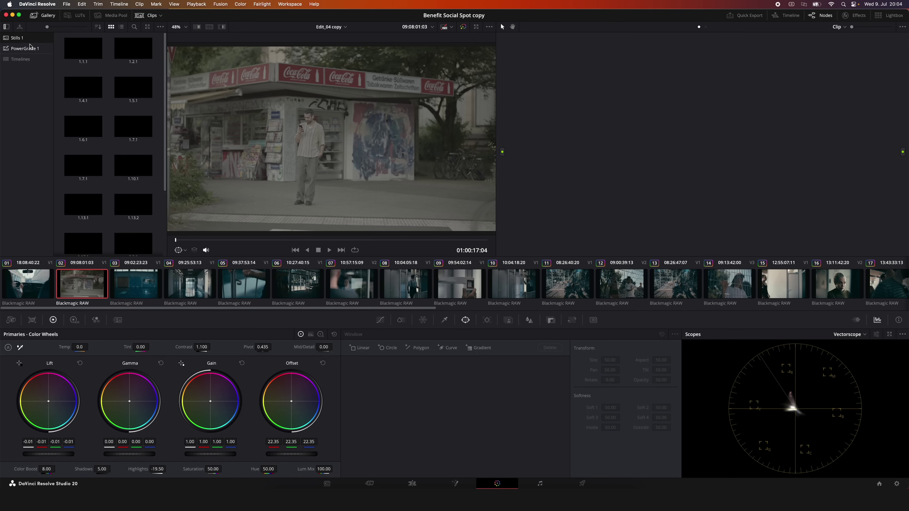
pyautogui.click(43, 93)
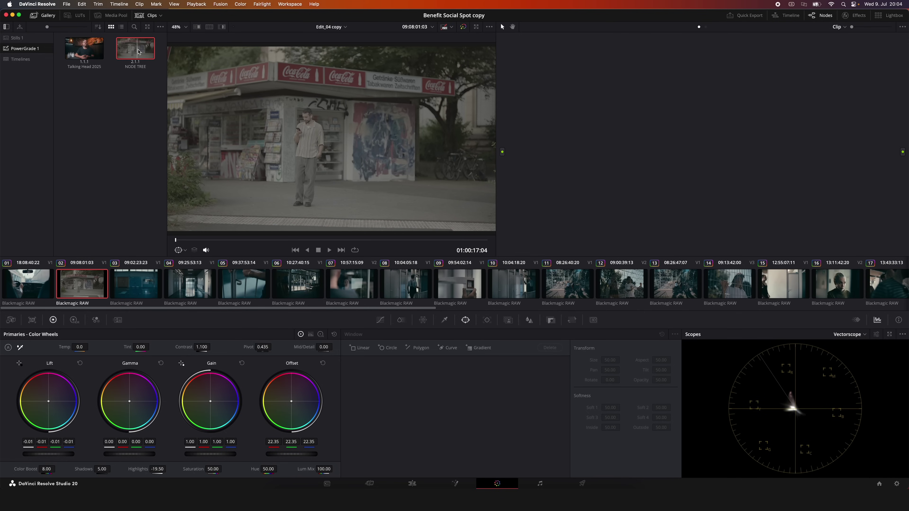
# - Apply the NODE TREE still's grade to clip 02
pyautogui.moveTo(80, 289); pyautogui.dragTo(87, 287)
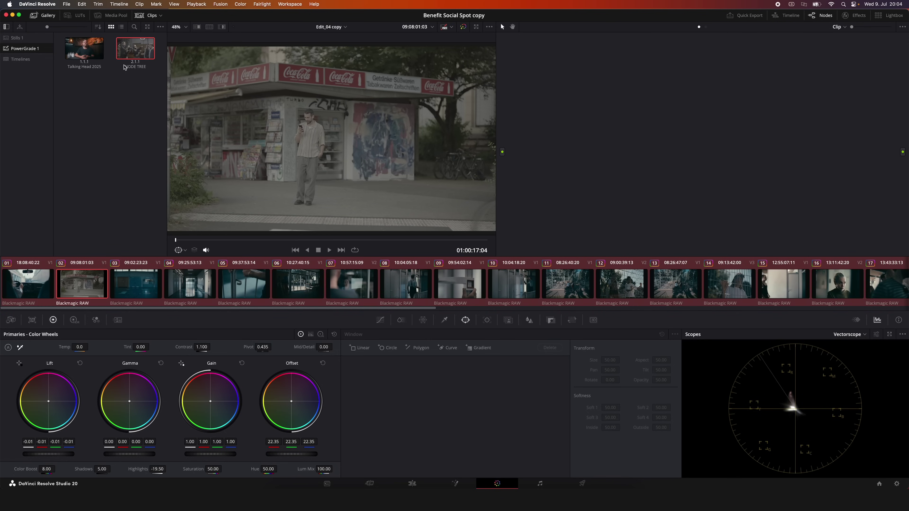
pyautogui.rightClick(138, 48)
pyautogui.click(154, 69)
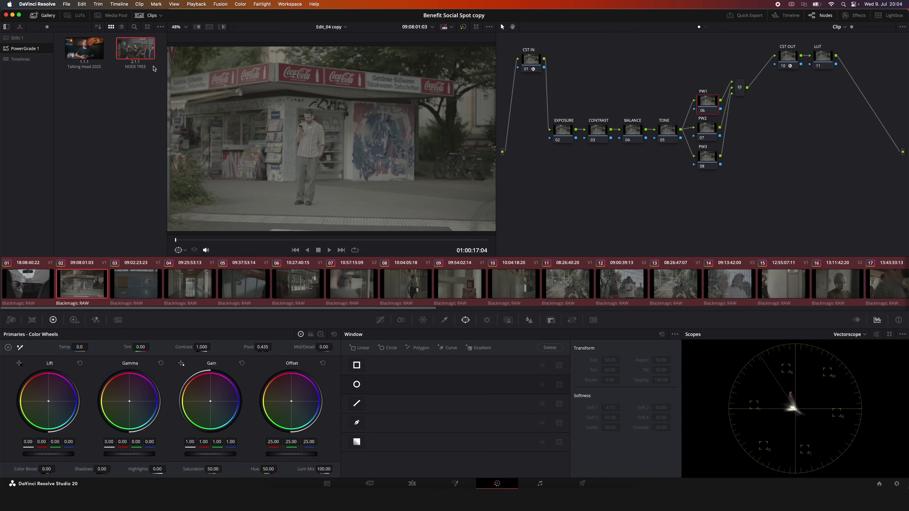
# - Step through clips 03 to 11 to review the grade on each shot
pyautogui.click(135, 291)
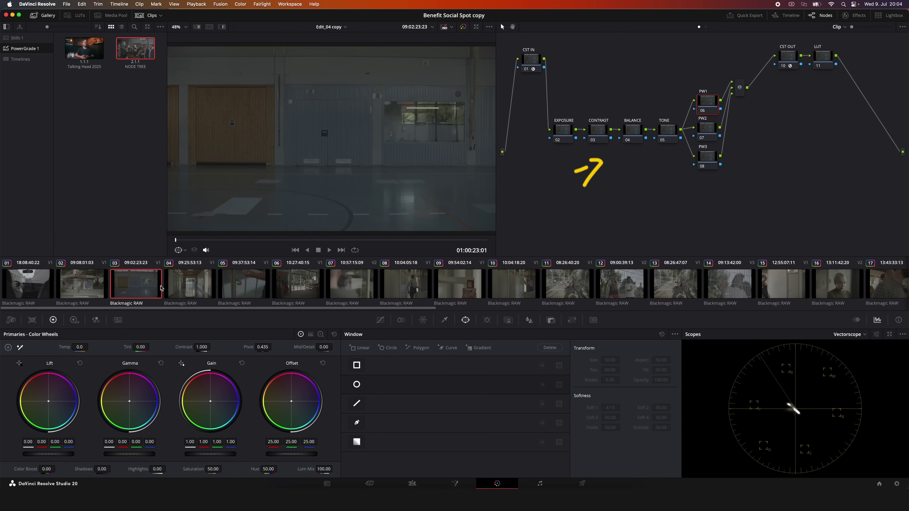
pyautogui.click(189, 288)
pyautogui.click(257, 287)
pyautogui.click(311, 288)
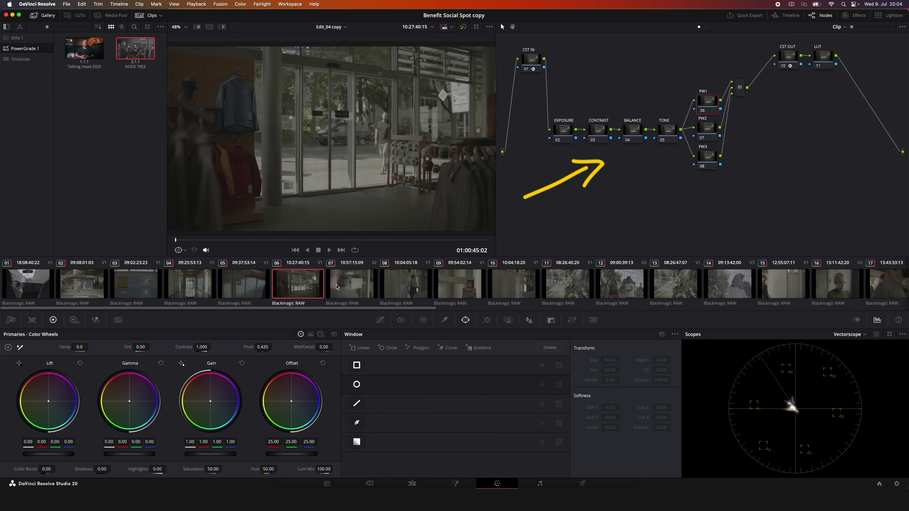
pyautogui.click(370, 289)
pyautogui.click(430, 289)
pyautogui.click(465, 290)
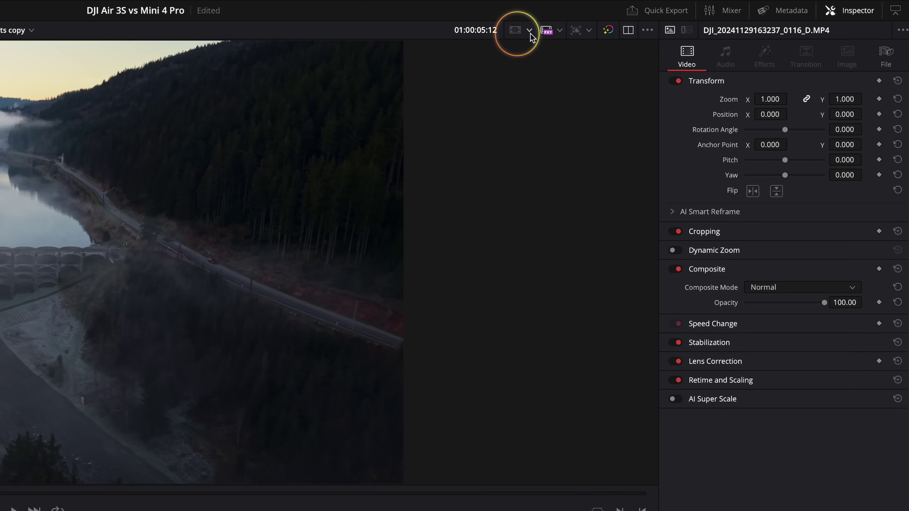
# - Try the 1:1, 9:16 and default frame guides, then set Crop Bottom to 1071.360
pyautogui.click(529, 31)
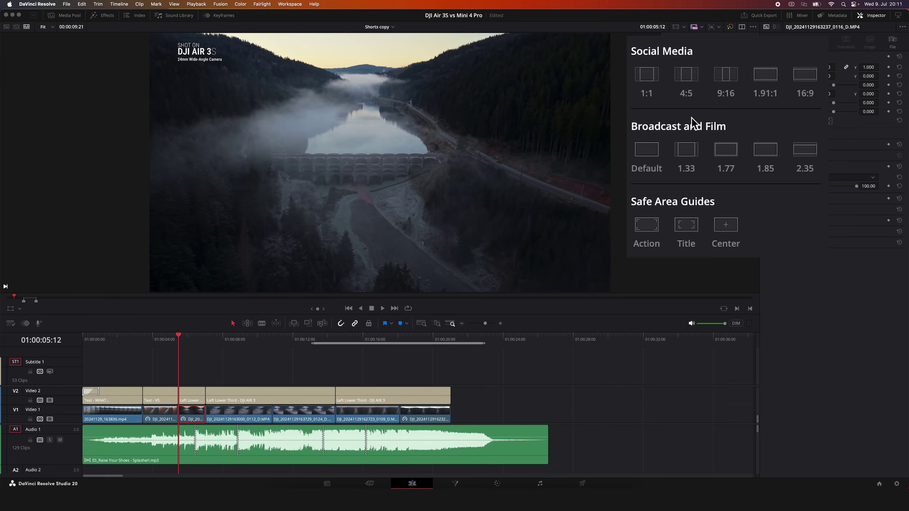
pyautogui.click(649, 81)
pyautogui.click(652, 83)
pyautogui.click(731, 80)
pyautogui.click(730, 77)
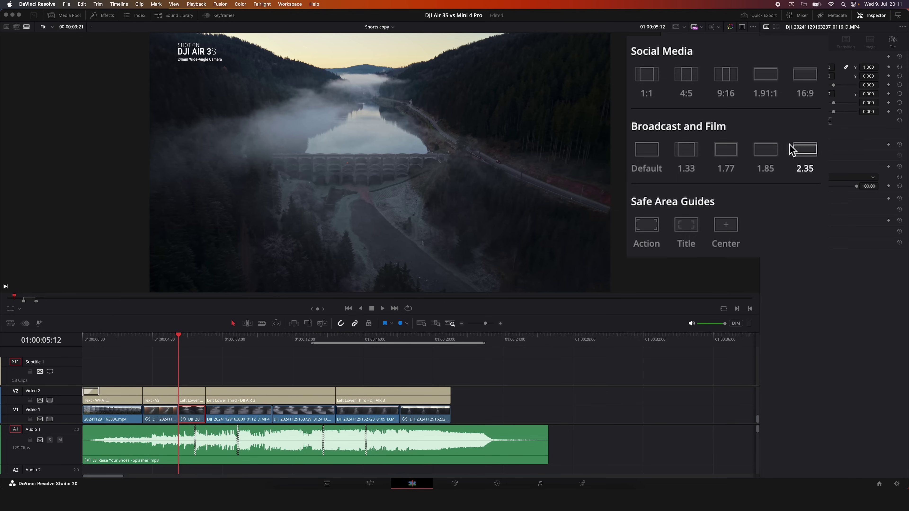
pyautogui.click(651, 156)
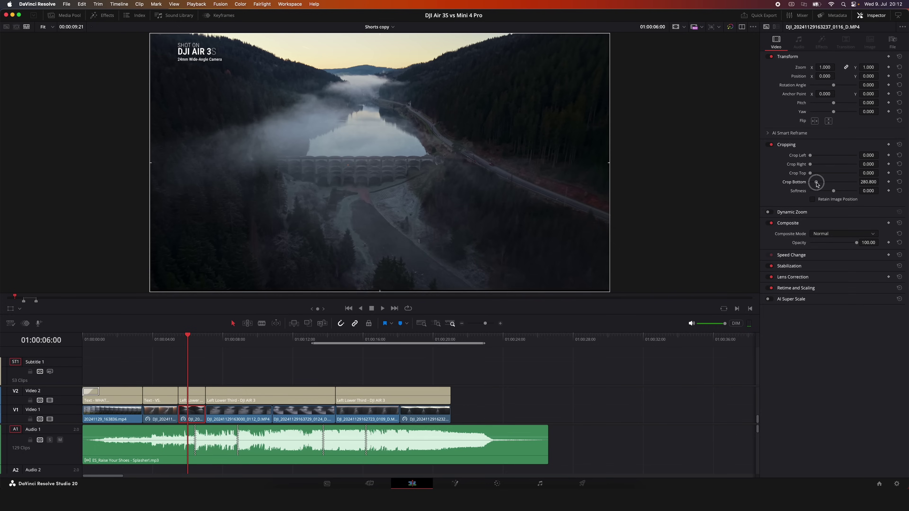
pyautogui.moveTo(810, 182); pyautogui.dragTo(826, 185)
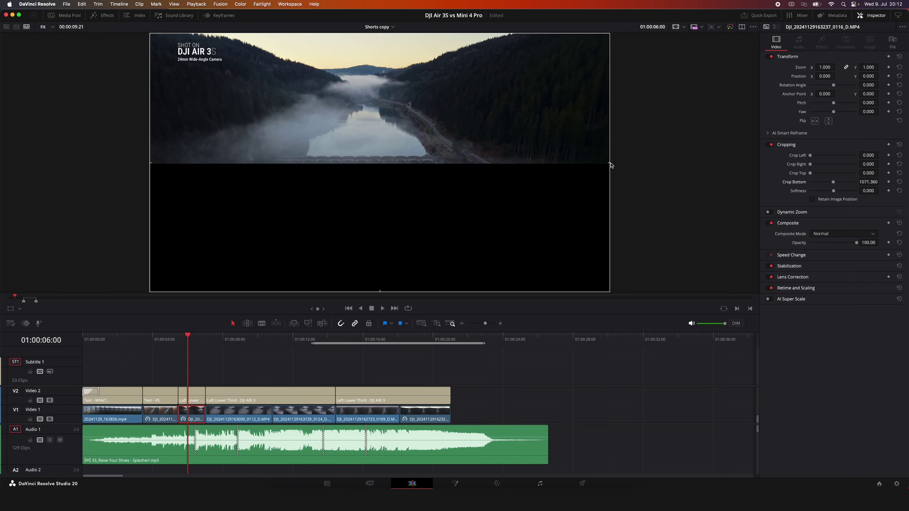
# - Undo the bottom crop and overlay the action-safe and title-safe guide outlines
pyautogui.press('super+z')
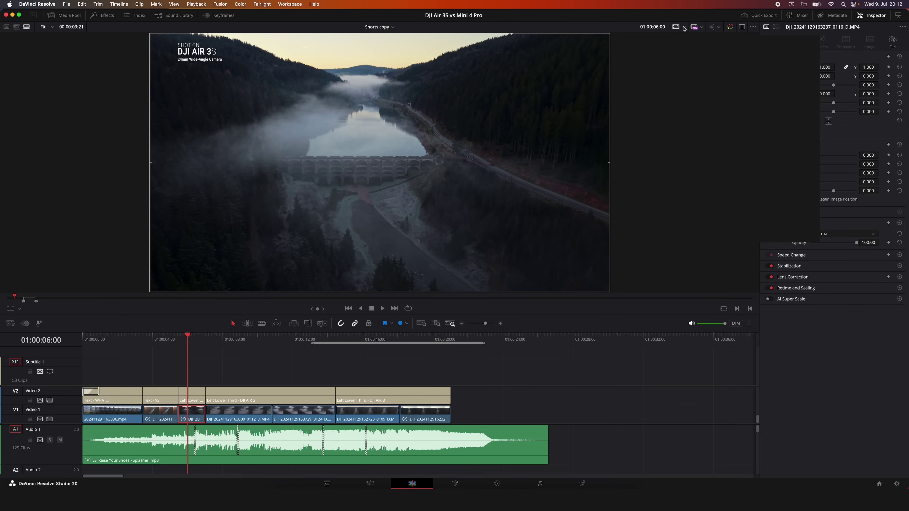
pyautogui.click(682, 27)
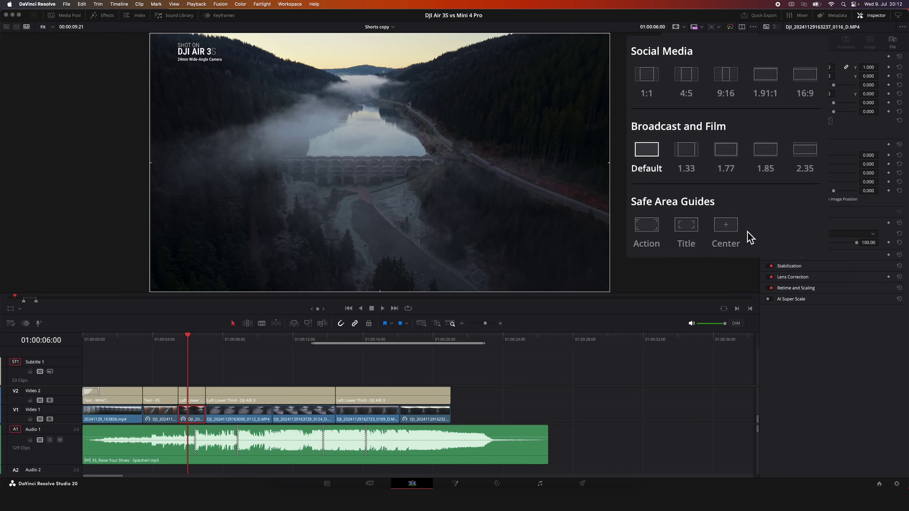
pyautogui.click(646, 232)
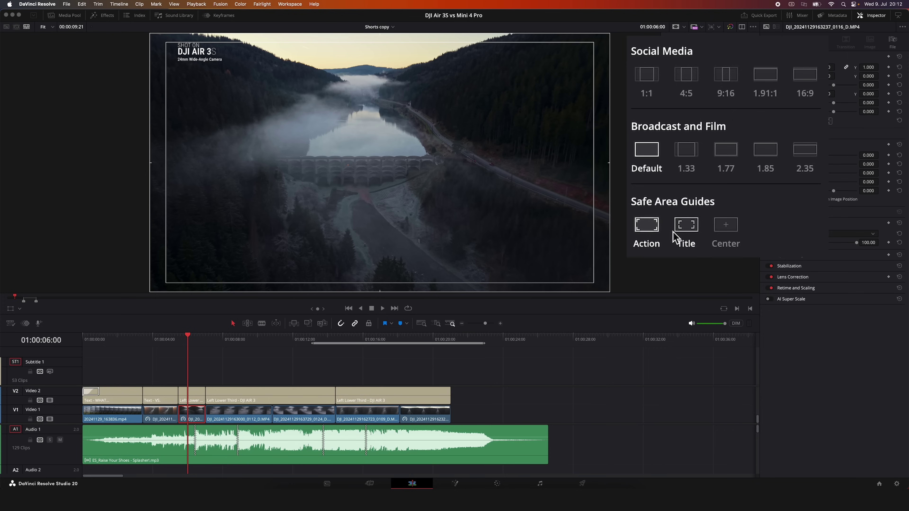
pyautogui.click(684, 231)
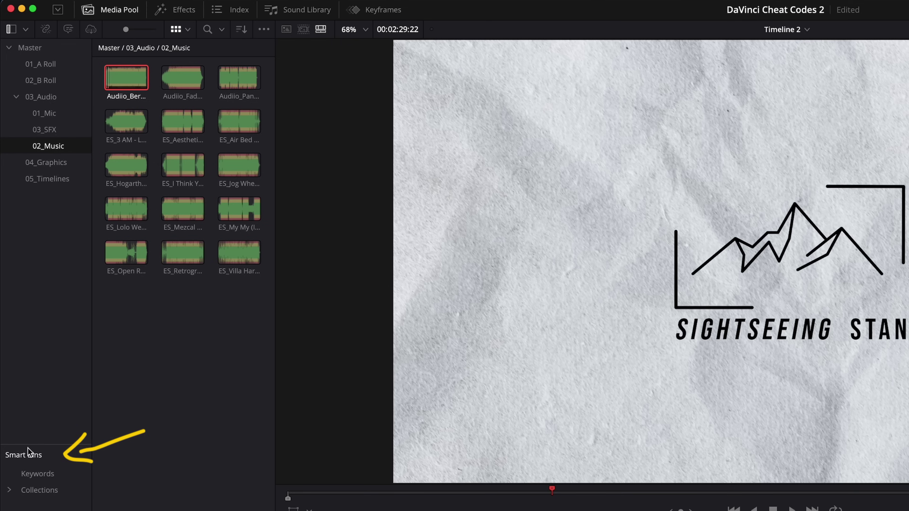
# - Show the Power Bins panel and enlarge it by dragging its divider up
pyautogui.click(264, 30)
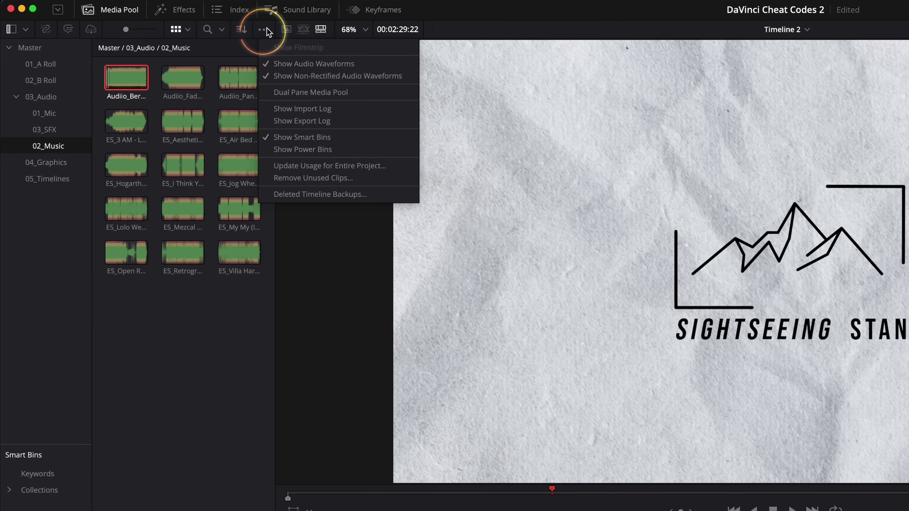
pyautogui.click(317, 151)
pyautogui.moveTo(42, 415); pyautogui.dragTo(72, 292)
# - Add a new bin named Motion BG under the Master power bin
pyautogui.click(30, 321)
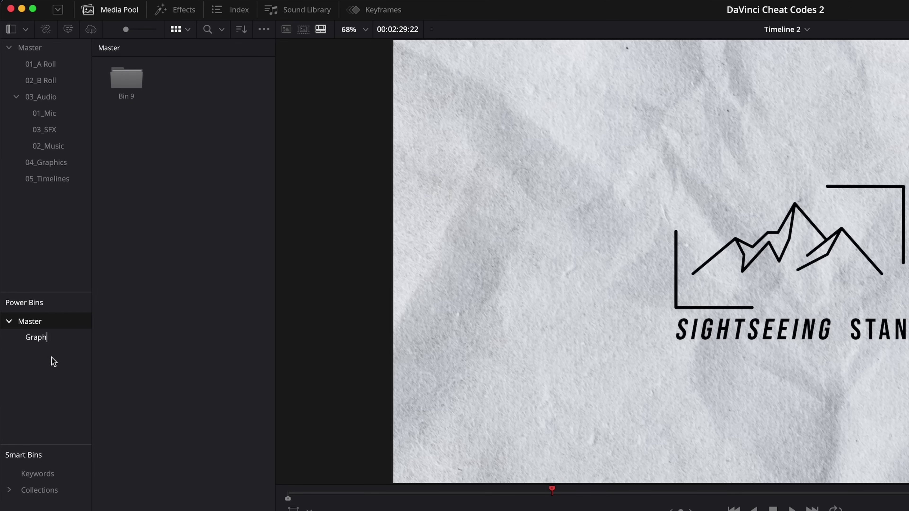
pyautogui.rightClick(53, 361)
pyautogui.click(73, 371)
pyautogui.click(85, 392)
pyautogui.write('Motion BG')
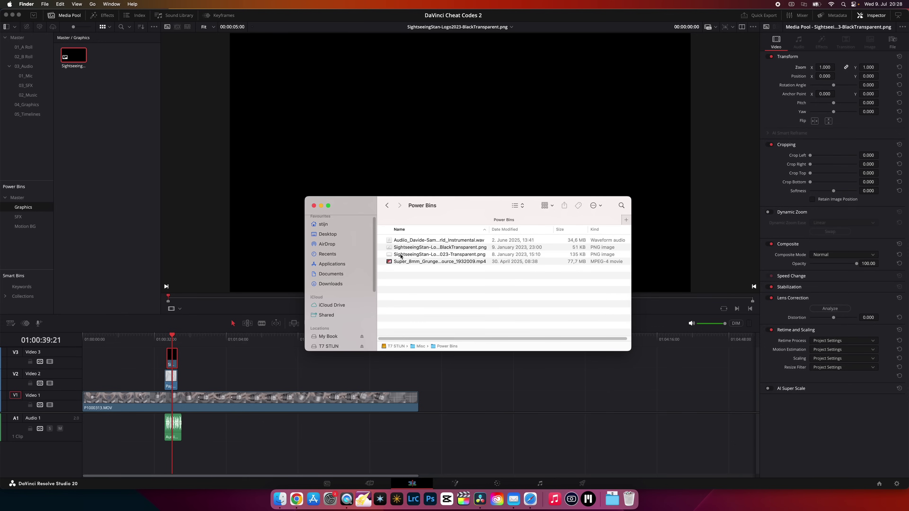
# - Import the transparent logo PNG into Graphics, then shrink it and move it up in frame
pyautogui.moveTo(440, 254); pyautogui.dragTo(27, 208)
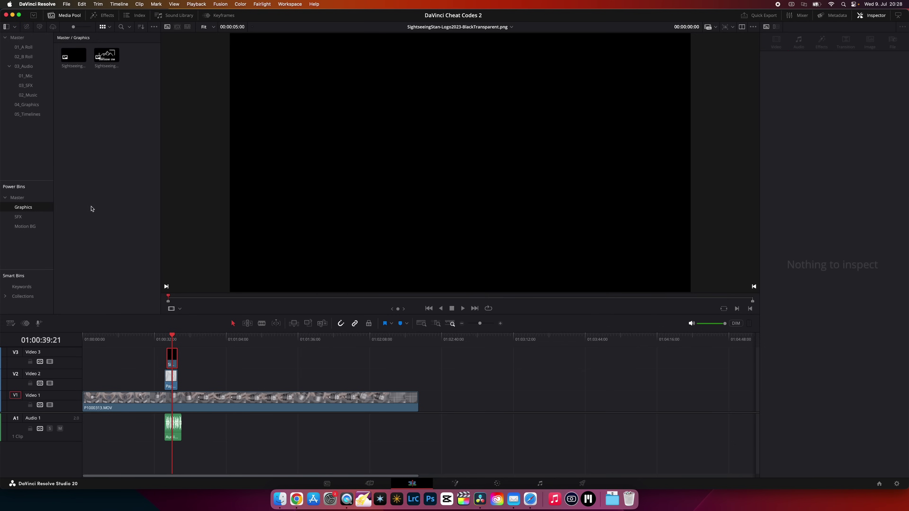
pyautogui.click(112, 59)
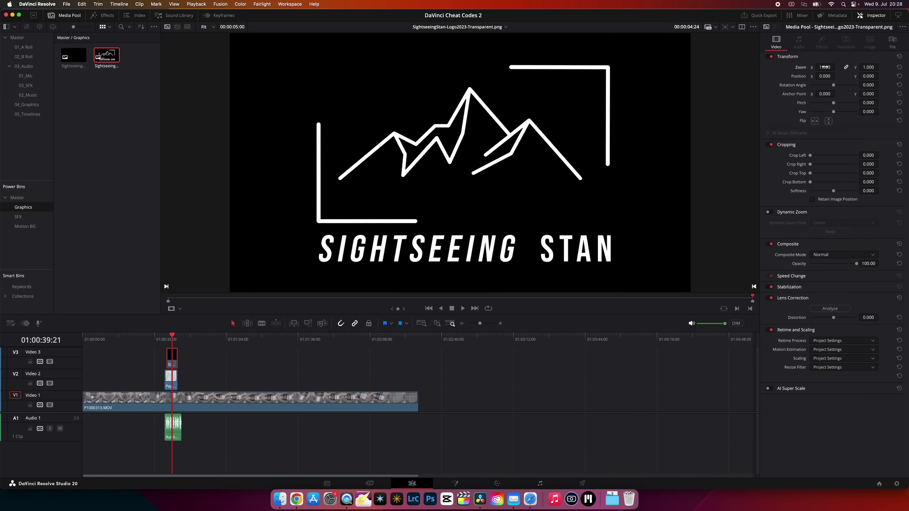
pyautogui.moveTo(825, 67); pyautogui.dragTo(801, 67)
pyautogui.moveTo(866, 76); pyautogui.dragTo(801, 248)
pyautogui.moveTo(824, 67); pyautogui.dragTo(870, 79)
# - Place two copies of the logo on track V2 over the lens shot
pyautogui.moveTo(614, 97); pyautogui.dragTo(276, 341)
pyautogui.moveTo(106, 56); pyautogui.dragTo(218, 374)
pyautogui.click(225, 334)
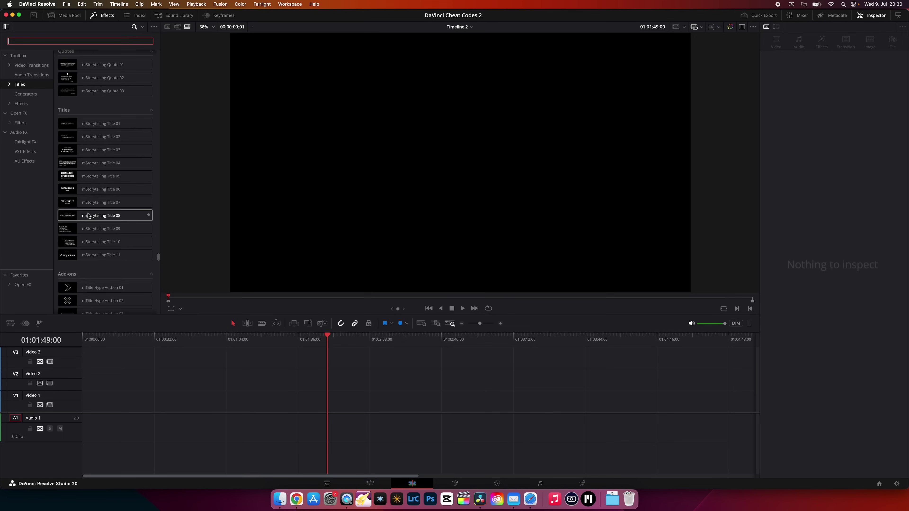
# - Place mStorytelling Title 06 on track V1 and preview its animation
pyautogui.moveTo(92, 218)
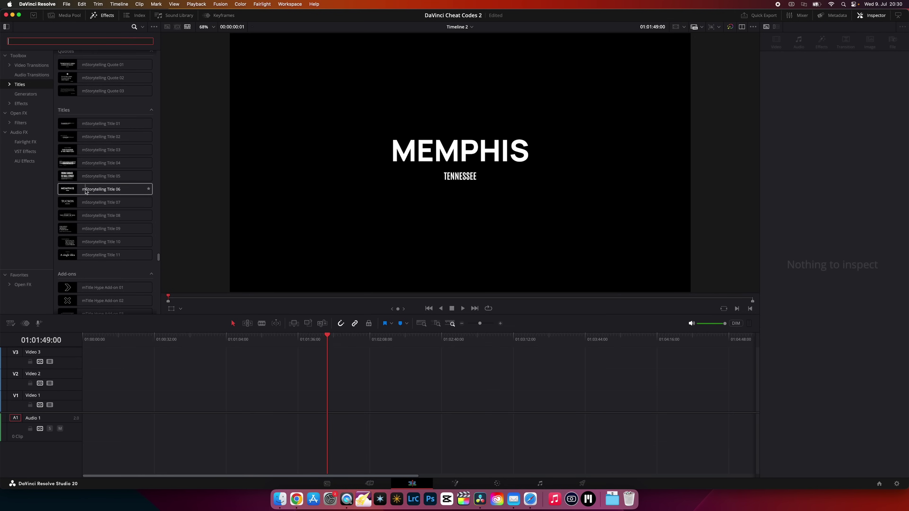
pyautogui.moveTo(86, 190); pyautogui.dragTo(129, 401)
pyautogui.moveTo(150, 340); pyautogui.dragTo(125, 345)
pyautogui.press('space')
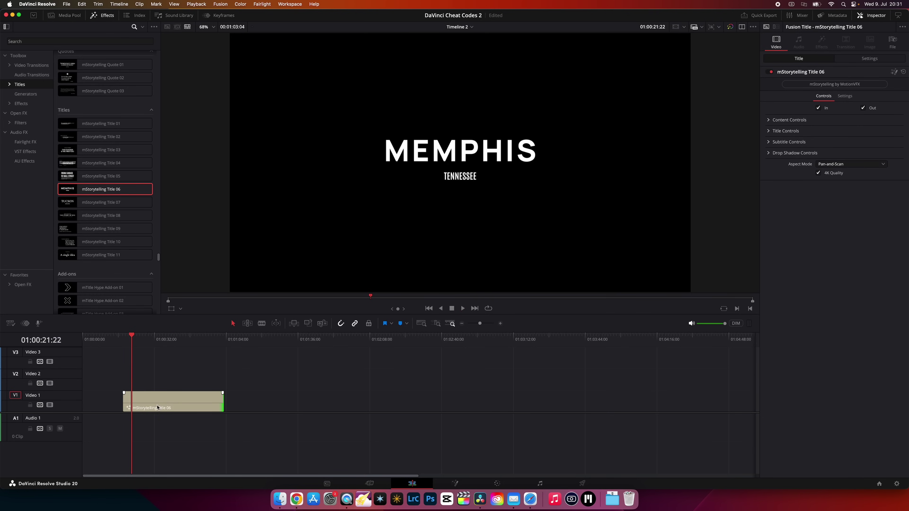
pyautogui.press('space')
# - Set the title font to Apple Garamond, change MEMPHIS to Title, and colour it yellow
pyautogui.click(785, 130)
pyautogui.click(850, 202)
pyautogui.click(834, 298)
pyautogui.press('BackSpace')
pyautogui.click(768, 131)
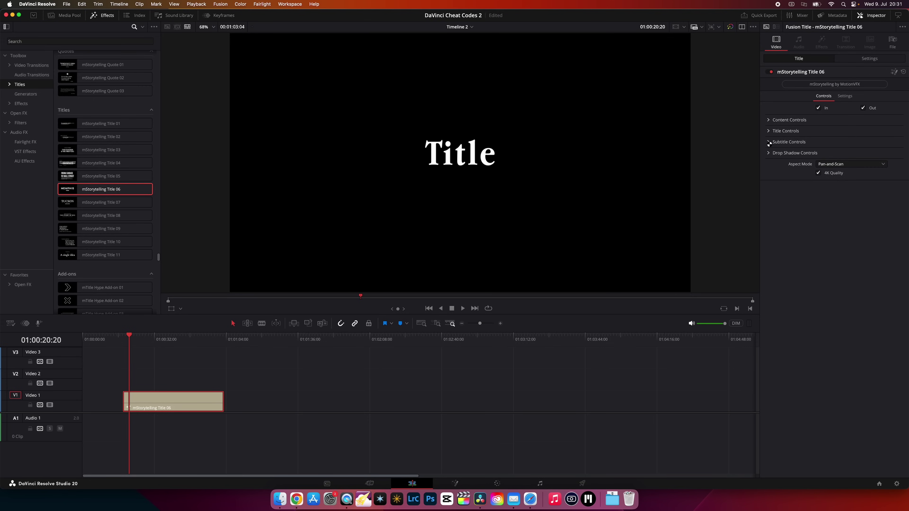
pyautogui.click(806, 121)
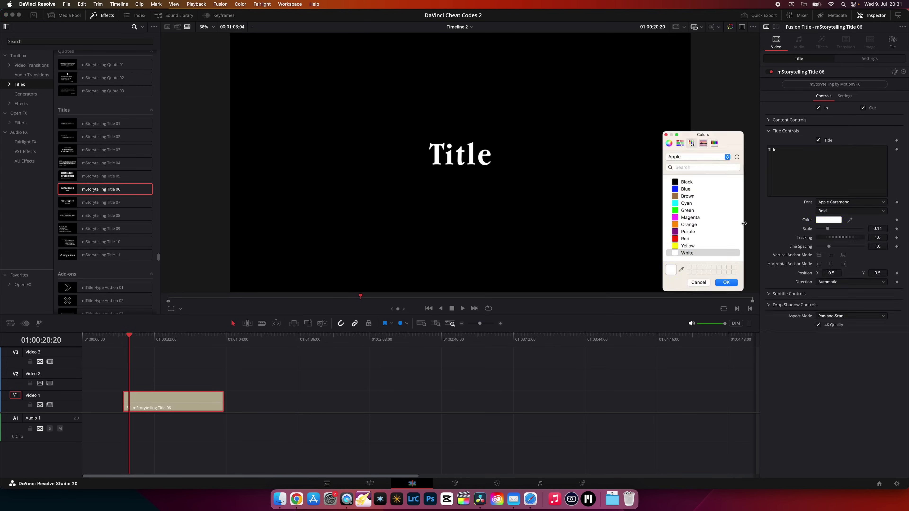
pyautogui.click(679, 251)
pyautogui.click(679, 143)
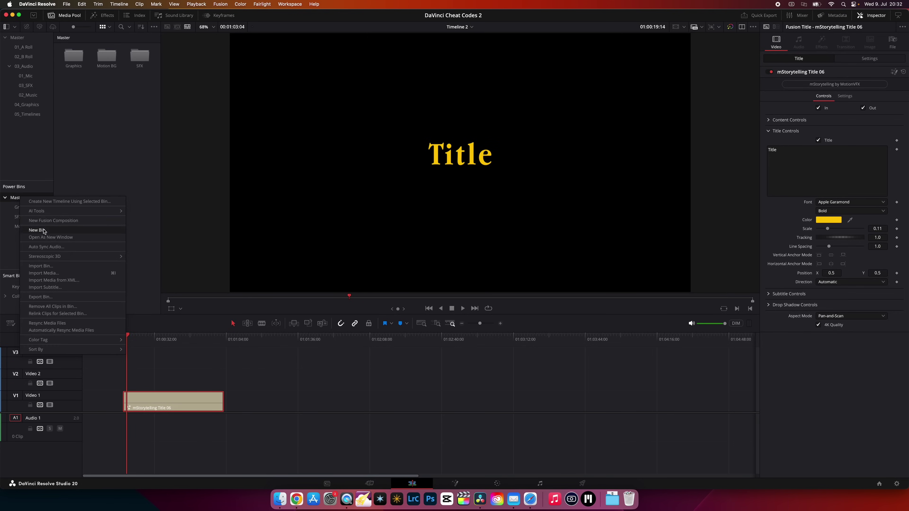
# - Create a Titles power bin and save the styled title into it
pyautogui.click(37, 230)
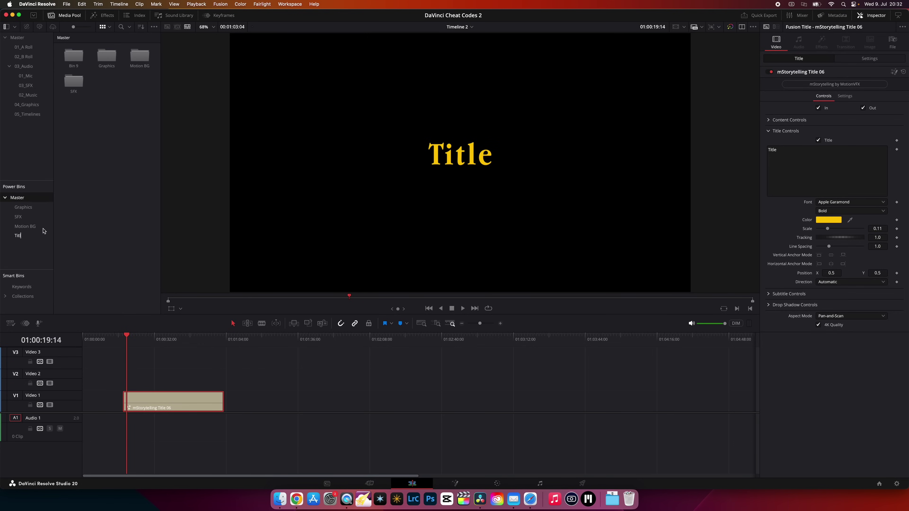
pyautogui.click(36, 236)
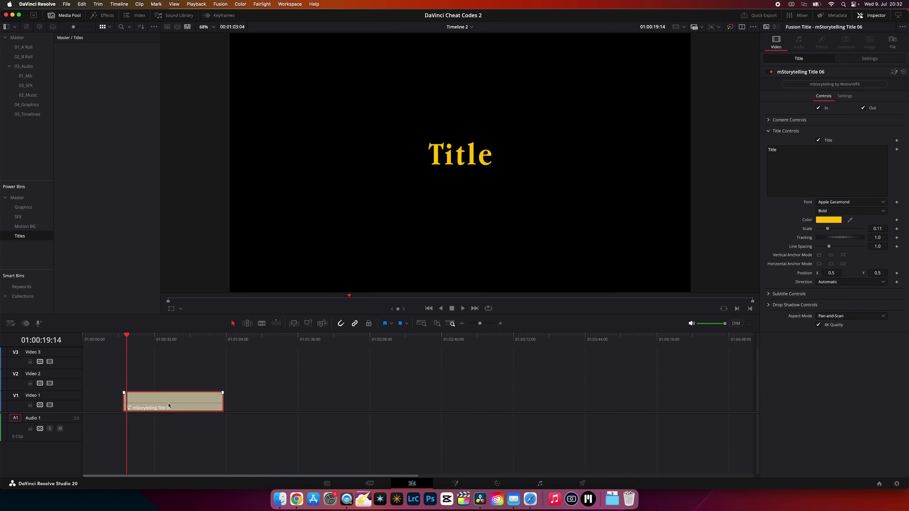
pyautogui.moveTo(169, 405); pyautogui.dragTo(78, 113)
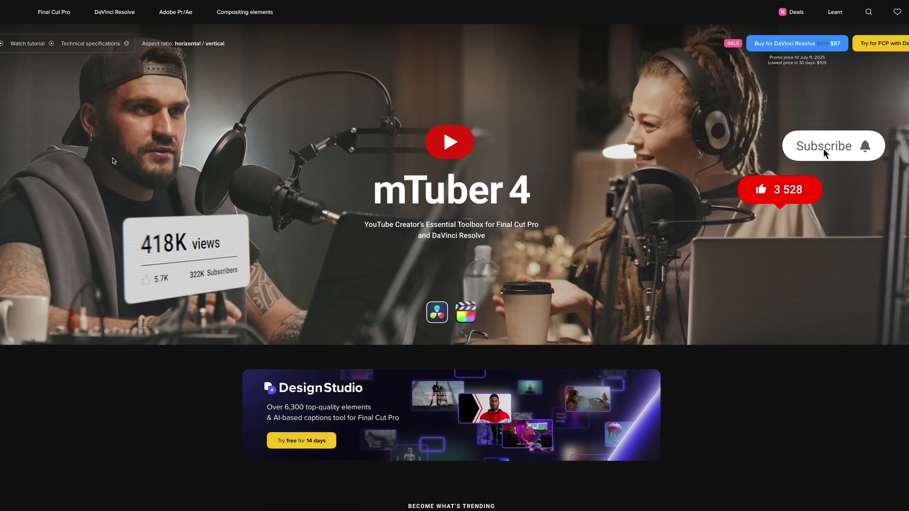
# - Scroll through the animated title previews on the MotionVFX titles pack page
pyautogui.scroll(-15, 113, 158)
pyautogui.scroll(5, 88, 325)
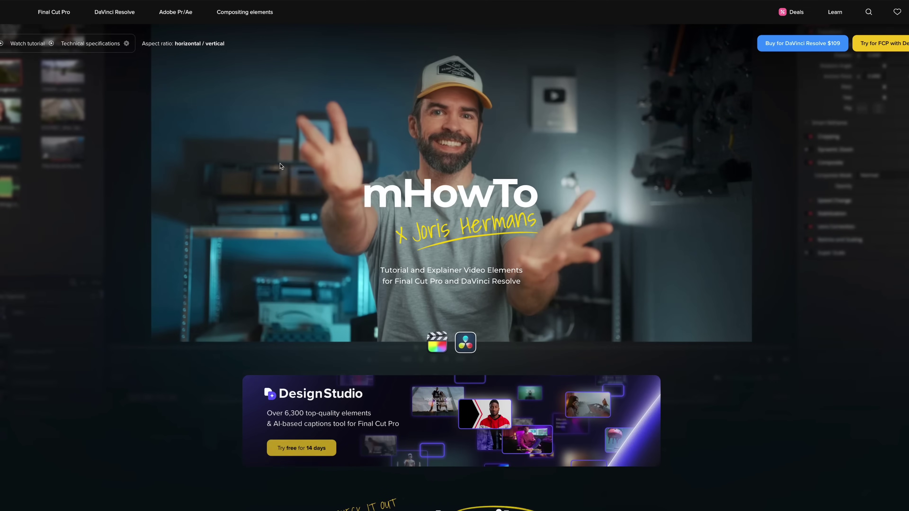
pyautogui.scroll(-15, 276, 210)
pyautogui.scroll(-15, 158, 244)
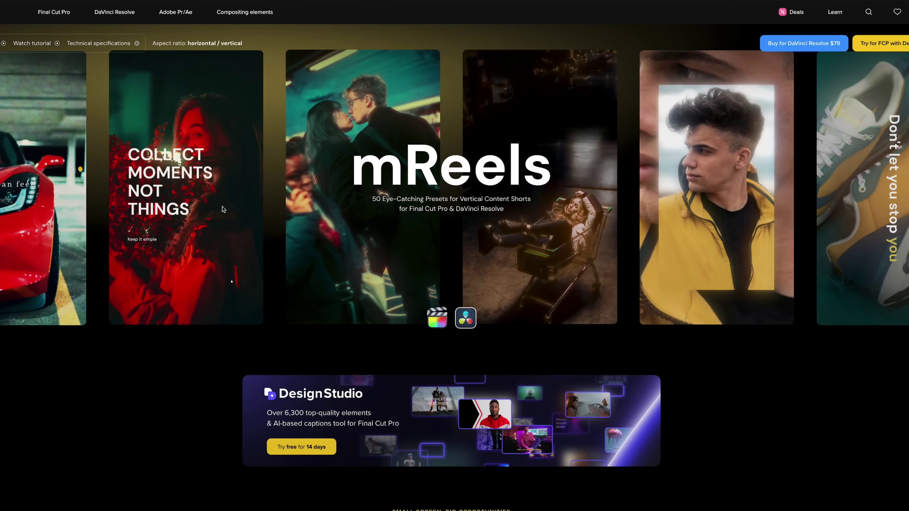
pyautogui.scroll(-1, 222, 210)
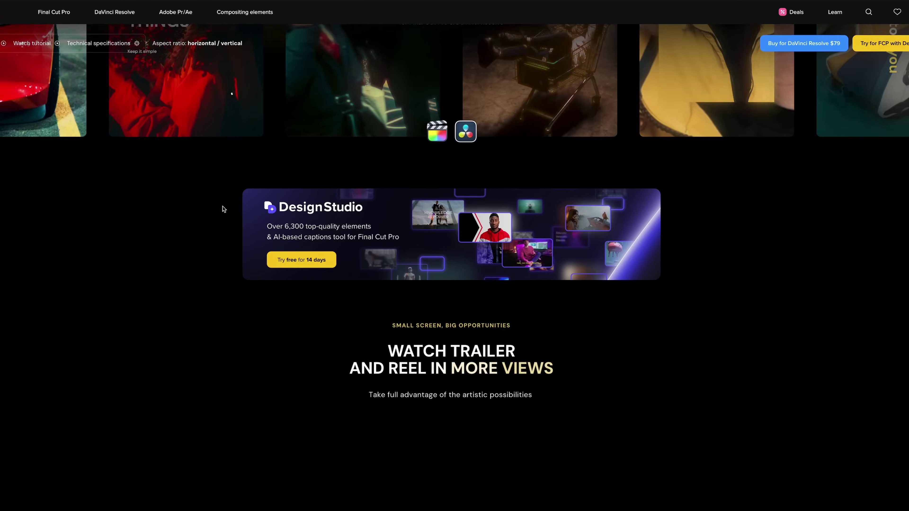
pyautogui.scroll(-6, 223, 209)
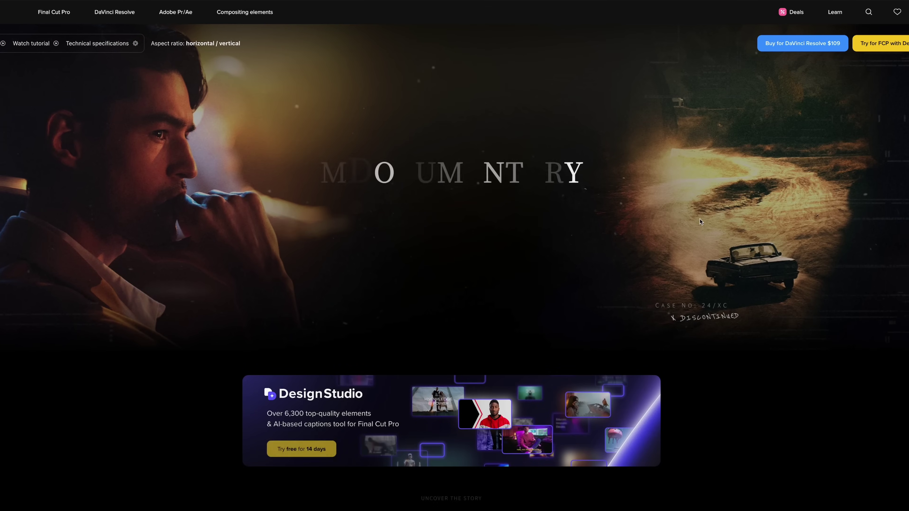
pyautogui.scroll(-10, 225, 98)
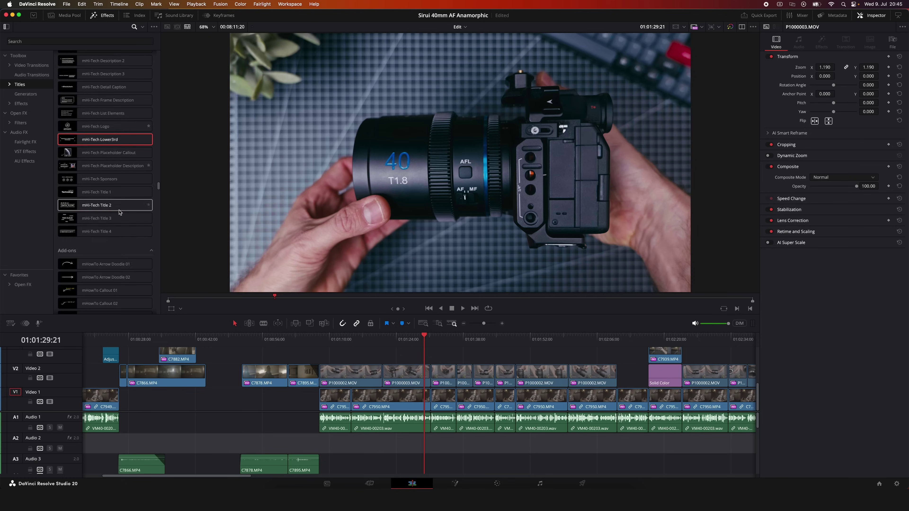
# - Add mHowTo Callout 01 to the timeline and make its arrow red
pyautogui.moveTo(104, 132); pyautogui.dragTo(419, 354)
pyautogui.click(789, 120)
pyautogui.click(770, 170)
pyautogui.click(837, 269)
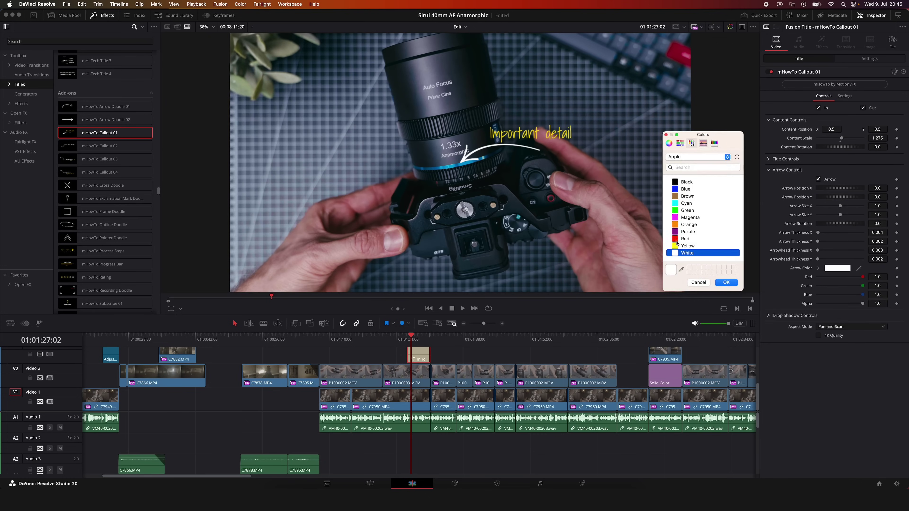
pyautogui.click(701, 240)
pyautogui.click(730, 283)
# - Give the callout text a new font and preview it over the shot
pyautogui.click(785, 159)
pyautogui.click(844, 230)
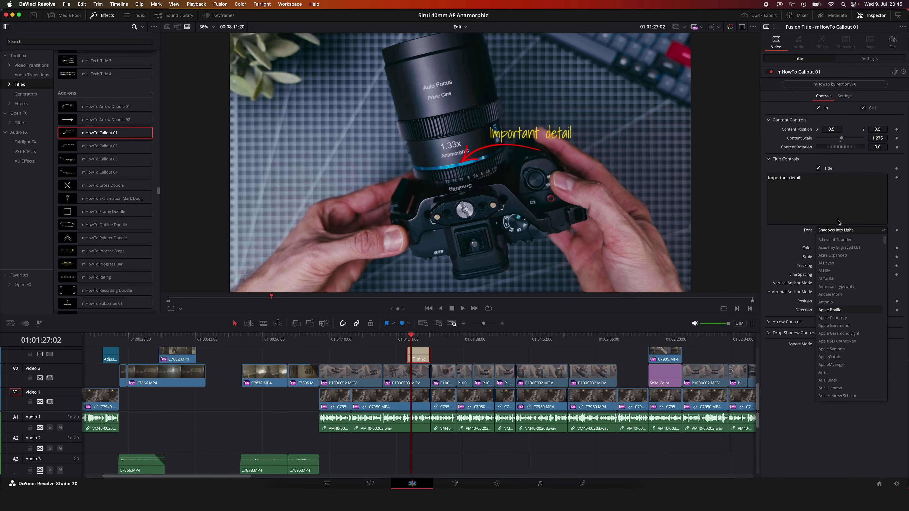
pyautogui.click(408, 339)
pyautogui.press('space')
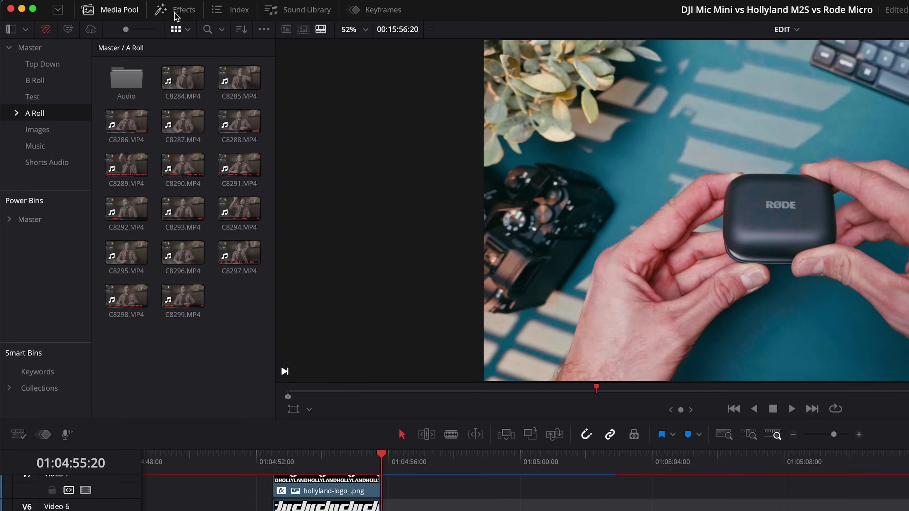
# - Place an Adjustment Clip from the Toolbox Effects onto track V4
pyautogui.click(161, 16)
pyautogui.click(39, 128)
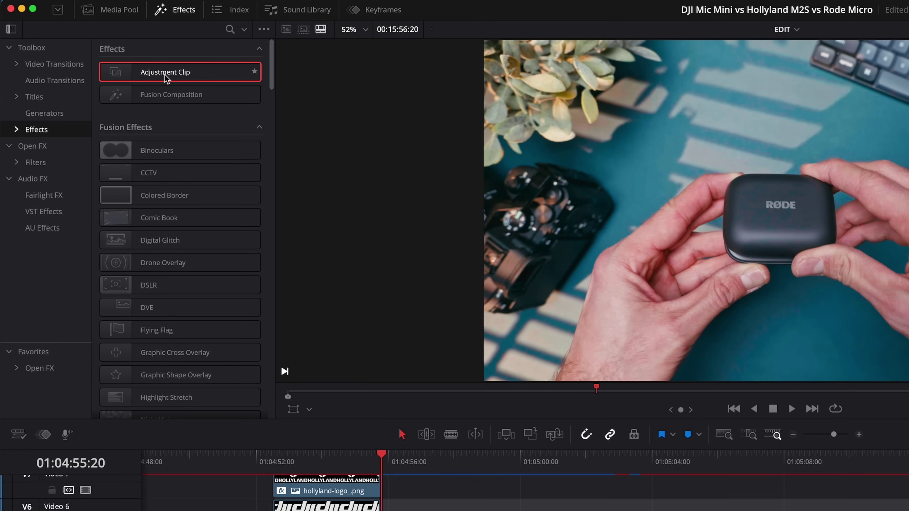
pyautogui.moveTo(177, 74); pyautogui.dragTo(239, 350)
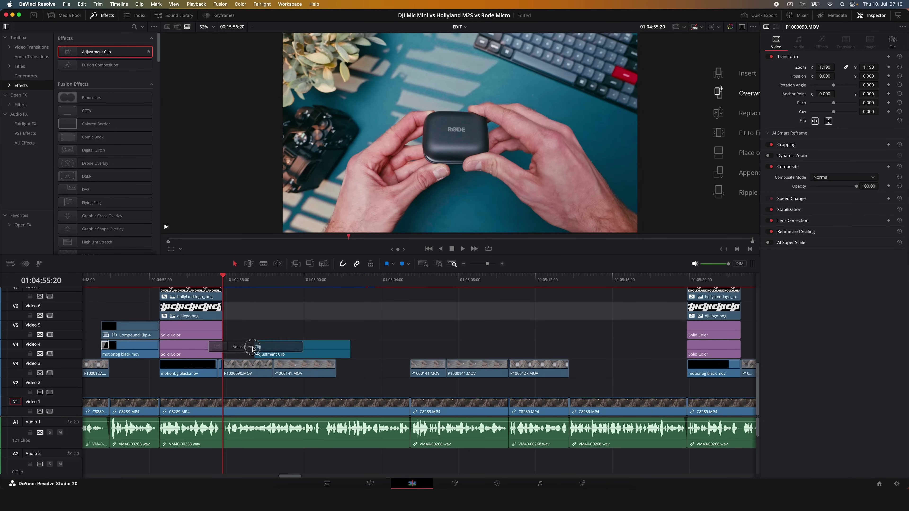
# - Select the adjustment clip on V4 and trim its end shorter
pyautogui.click(252, 281)
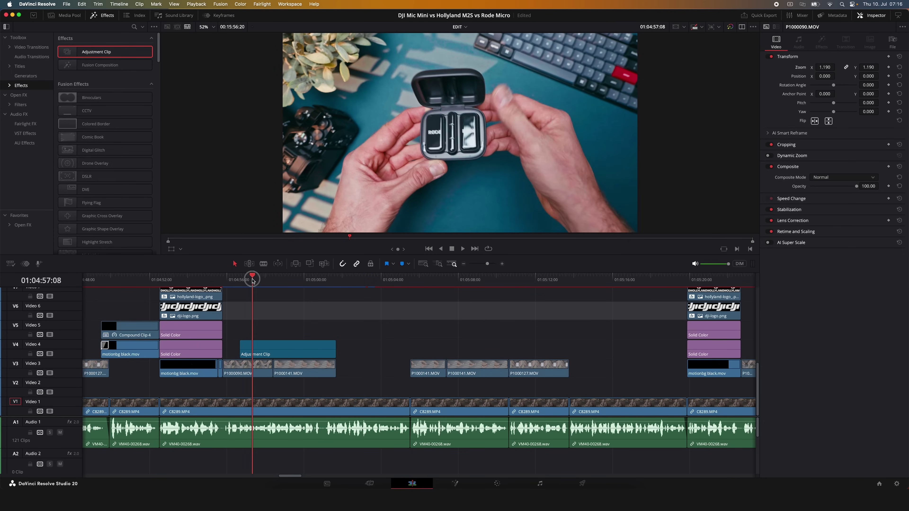
pyautogui.click(266, 350)
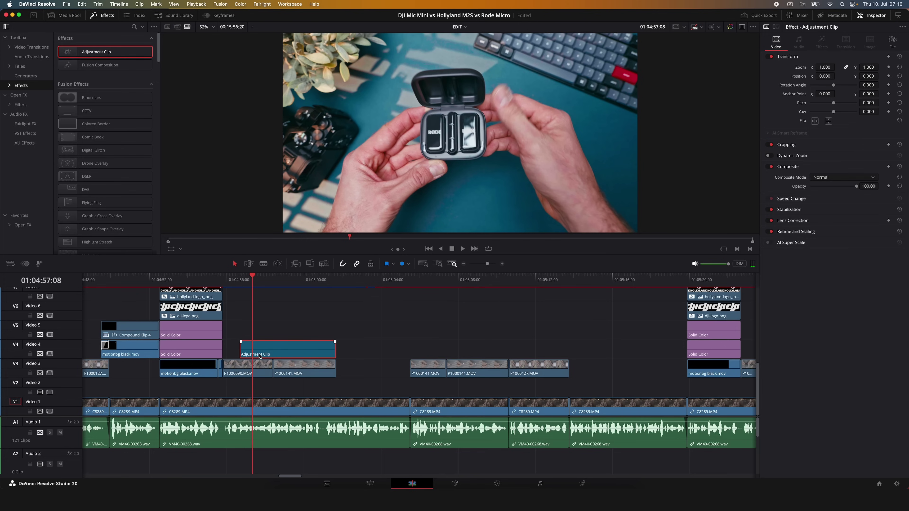
pyautogui.click(257, 404)
pyautogui.click(259, 375)
pyautogui.moveTo(336, 348); pyautogui.dragTo(237, 357)
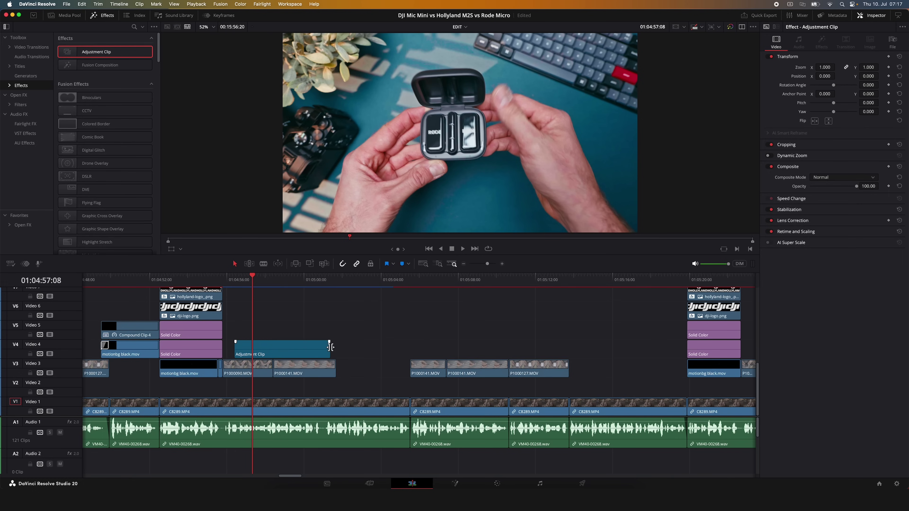
# - Trim the adjustment clip, set its Zoom to 1.200, then shift it later and lengthen it
pyautogui.moveTo(329, 347); pyautogui.dragTo(265, 347)
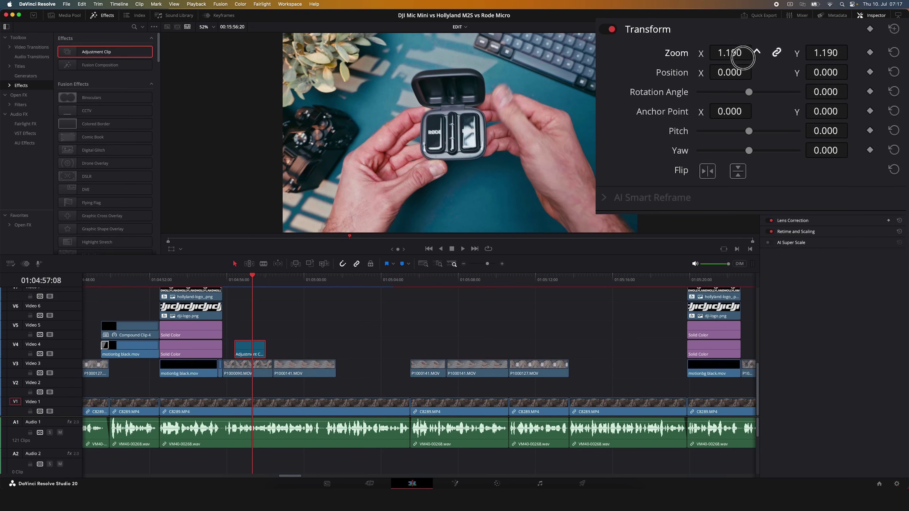
pyautogui.moveTo(743, 57); pyautogui.dragTo(728, 57)
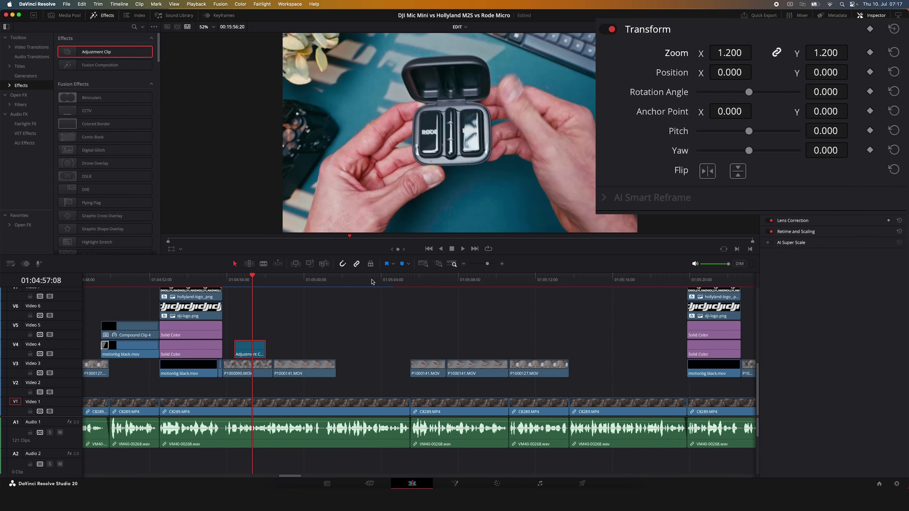
pyautogui.click(223, 282)
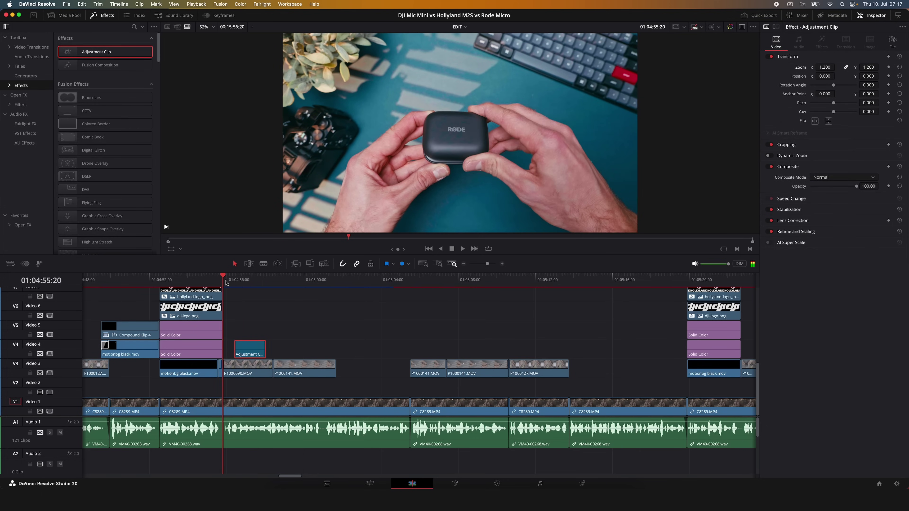
pyautogui.press('space')
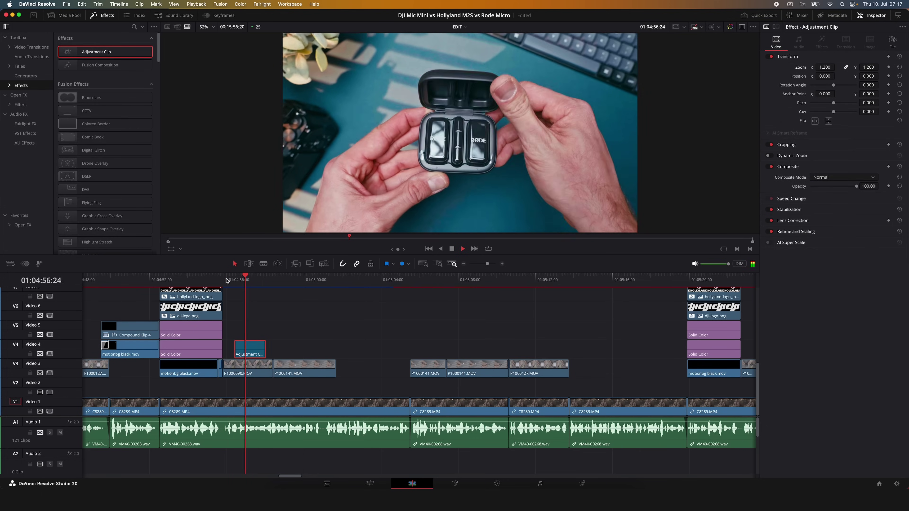
pyautogui.moveTo(369, 350); pyautogui.dragTo(365, 352)
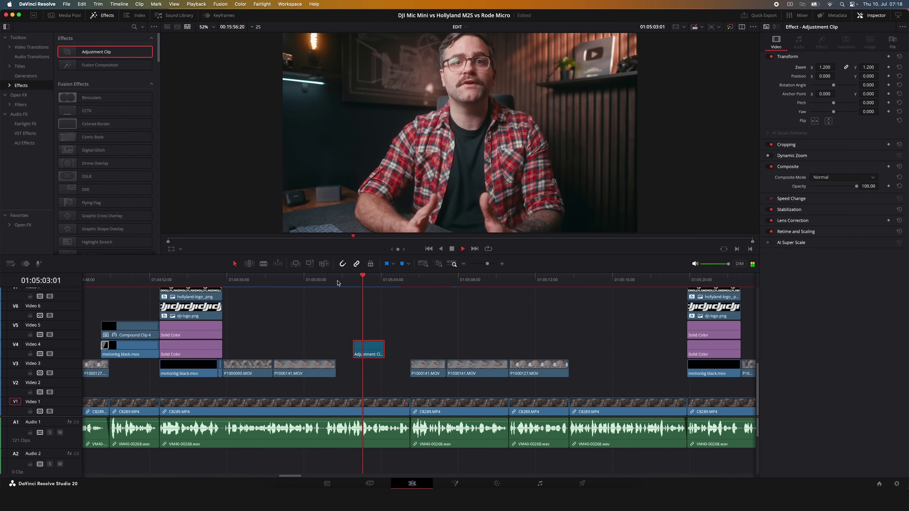
pyautogui.moveTo(389, 351); pyautogui.dragTo(436, 351)
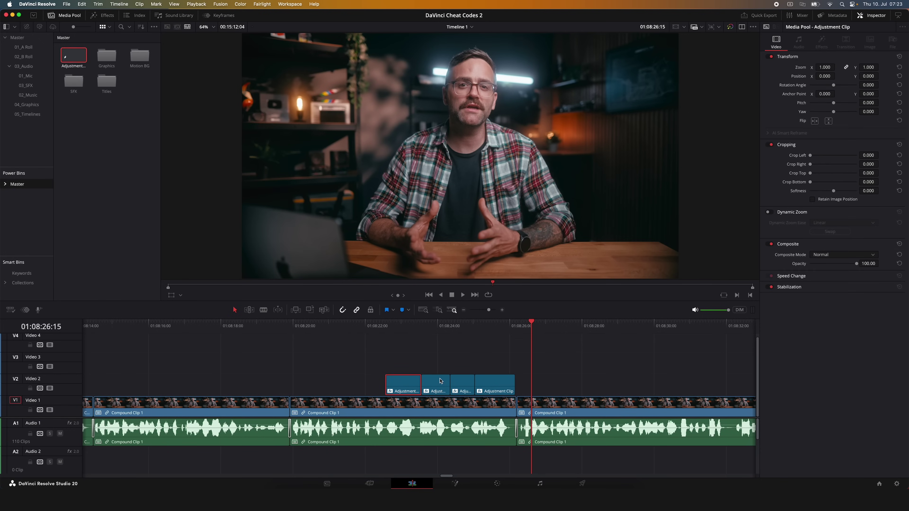
# - Drag the second V2 adjustment clip into the Media Pool and delete the duplicate
pyautogui.moveTo(441, 382); pyautogui.dragTo(104, 146)
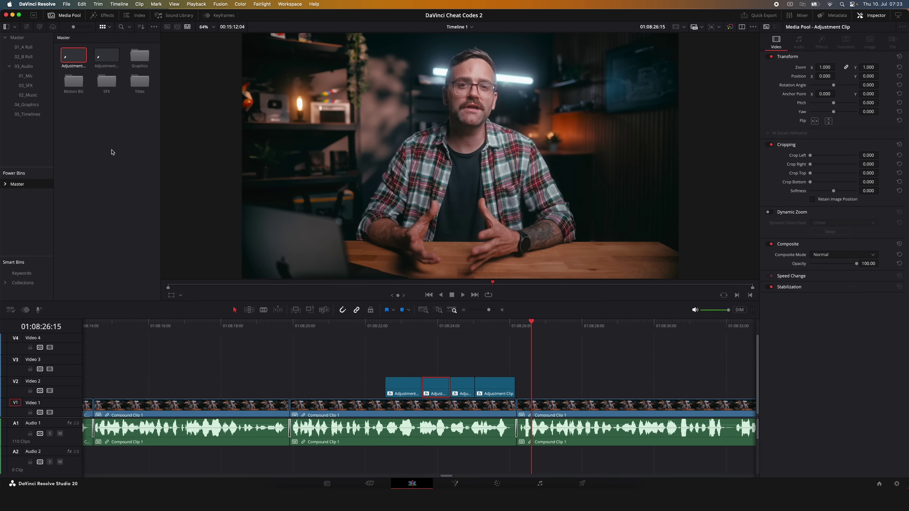
pyautogui.doubleClick(113, 62)
pyautogui.press('BackSpace')
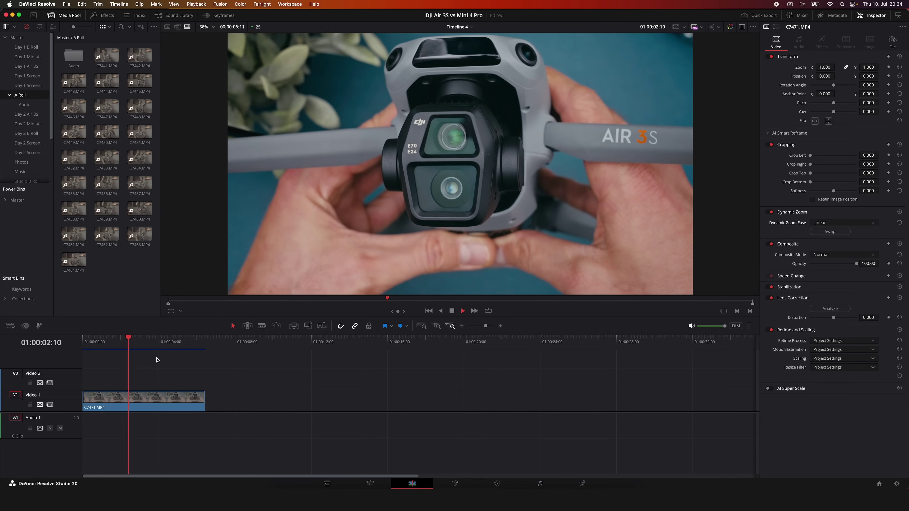
# - Trim C7471.MP4 shorter, preview it, then extend its end again
pyautogui.click(198, 399)
pyautogui.moveTo(199, 400); pyautogui.dragTo(132, 400)
pyautogui.press('Home')
pyautogui.press('space')
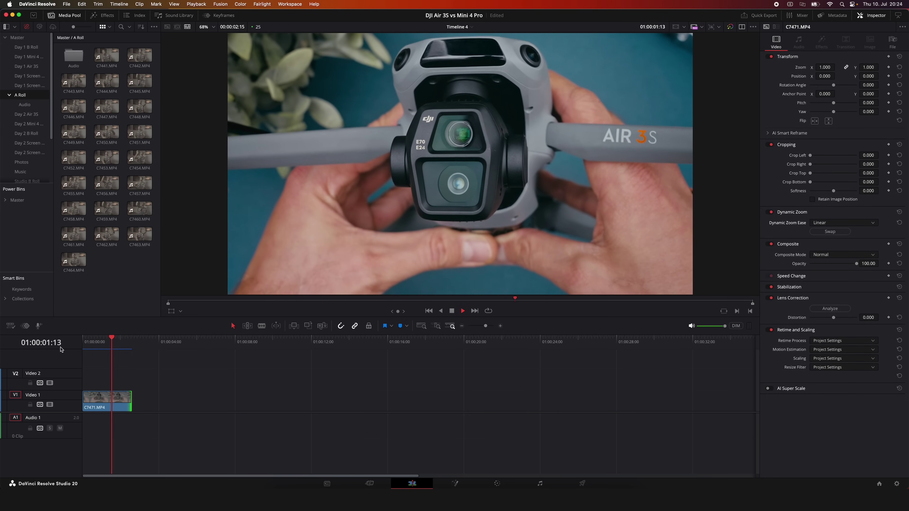
pyautogui.press('space')
pyautogui.moveTo(131, 399); pyautogui.dragTo(335, 409)
pyautogui.press('Home')
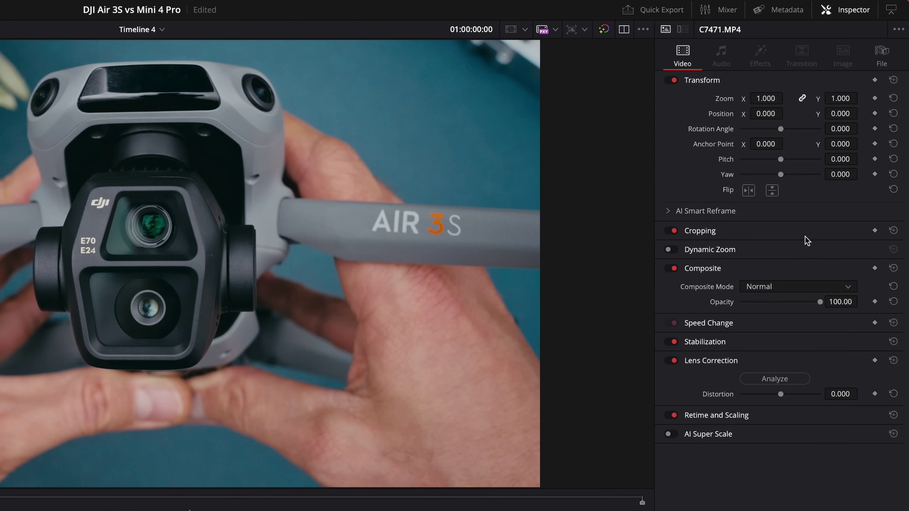
# - Enable Dynamic Zoom, swap its start and end framing, and set Ease In and Out
pyautogui.click(690, 251)
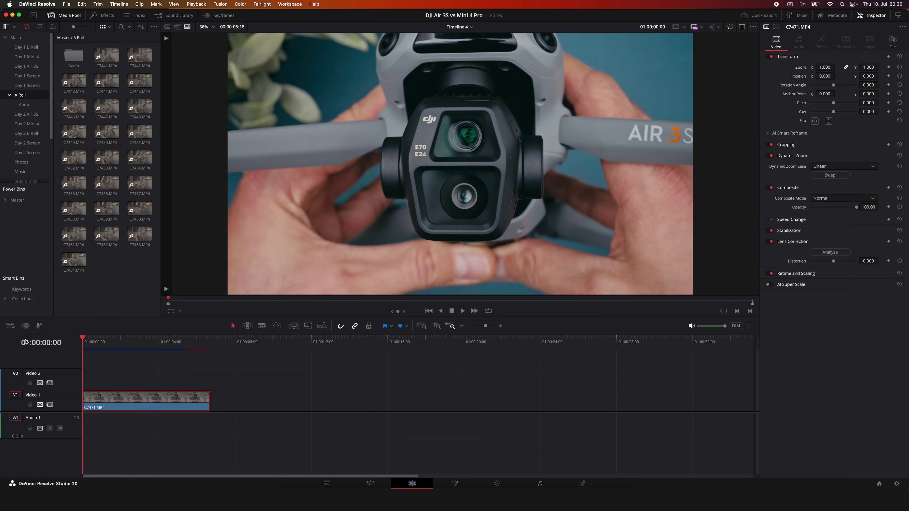
pyautogui.press('space')
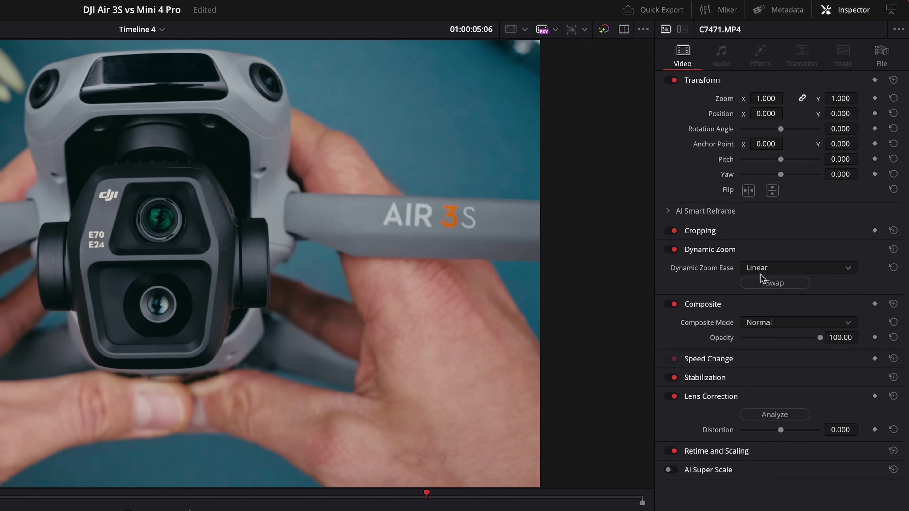
pyautogui.click(773, 283)
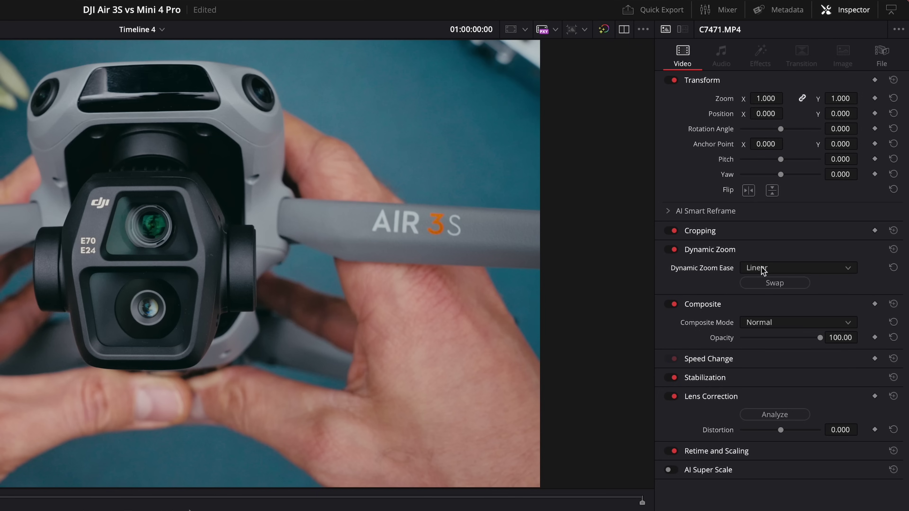
pyautogui.click(764, 274)
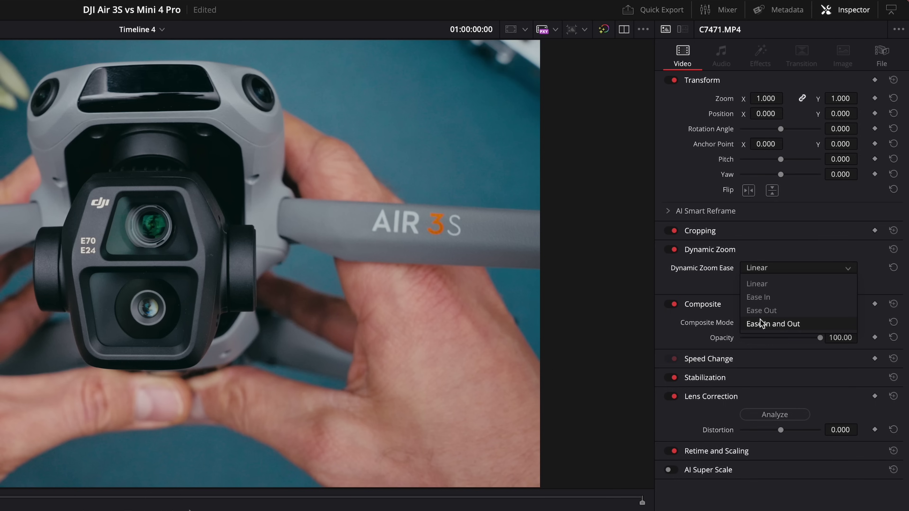
pyautogui.click(775, 324)
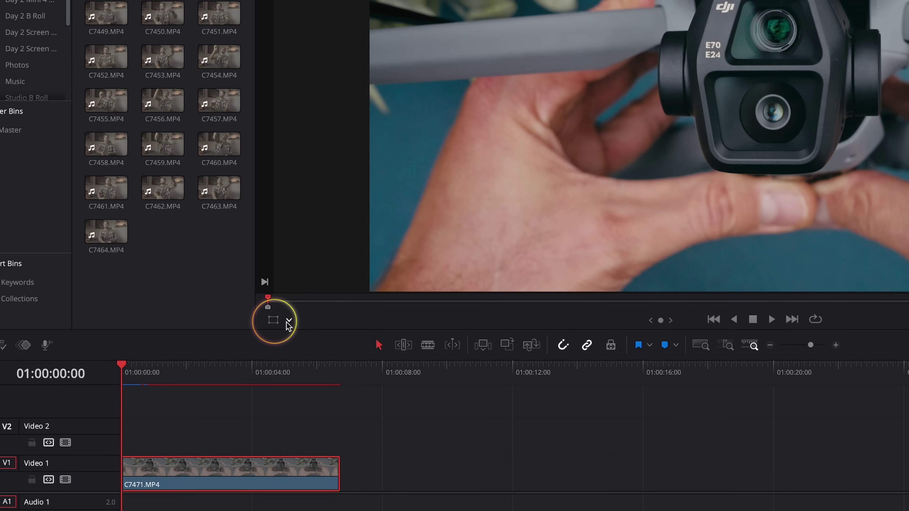
# - Show the Dynamic Zoom overlay, tighten the start frame on the drone camera, and shift the end frame left
pyautogui.click(289, 321)
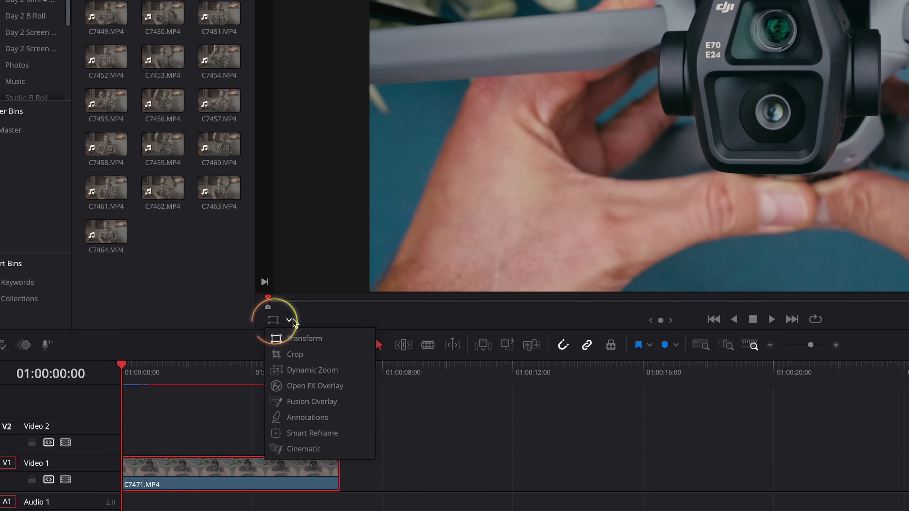
pyautogui.click(312, 370)
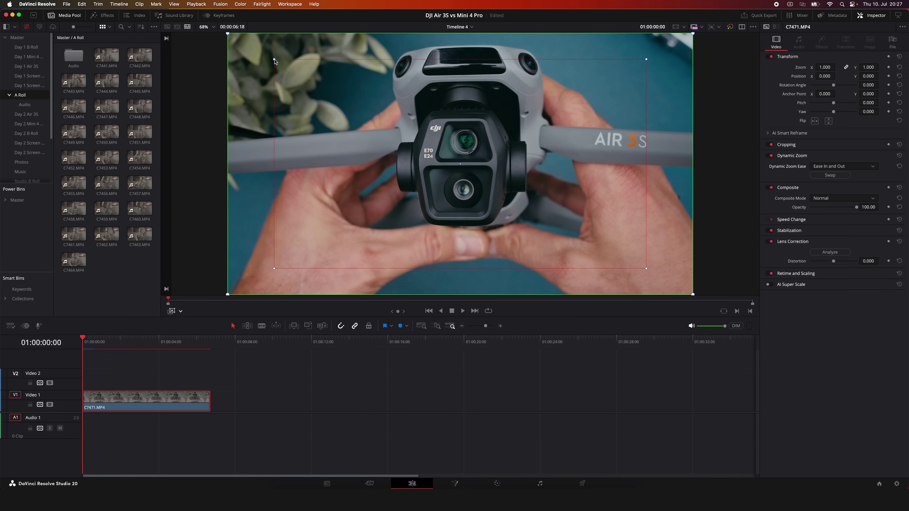
pyautogui.moveTo(274, 61); pyautogui.dragTo(356, 120)
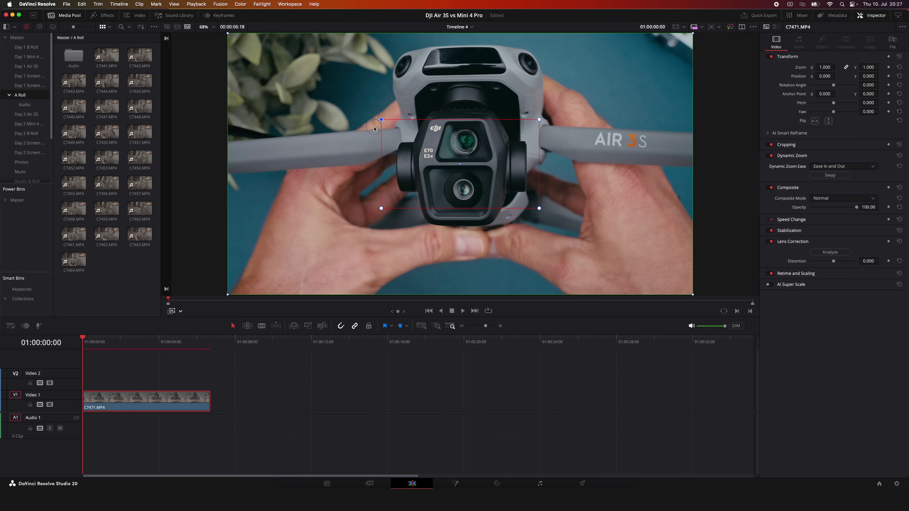
pyautogui.press('space')
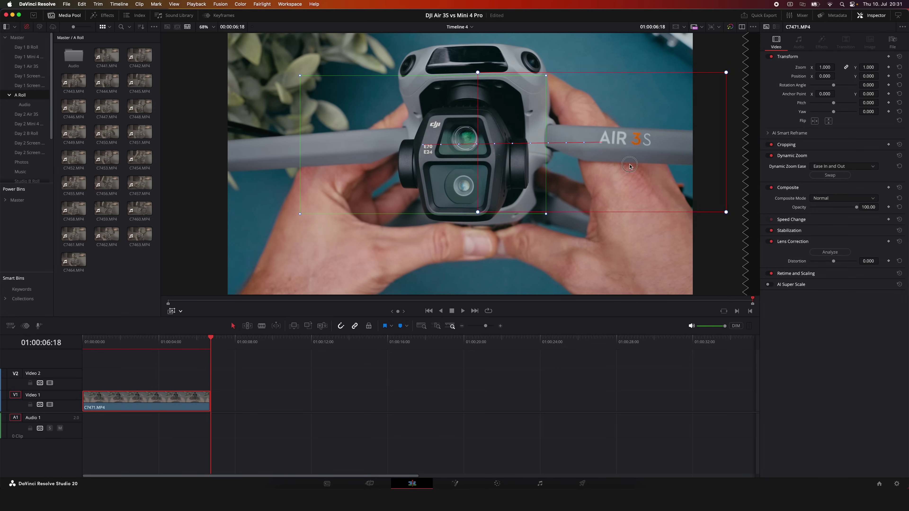
pyautogui.moveTo(630, 166); pyautogui.dragTo(587, 169)
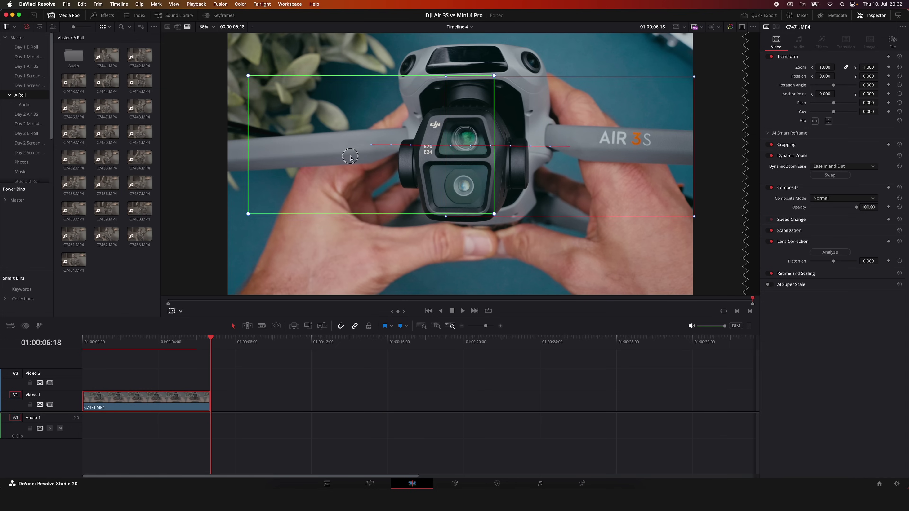
pyautogui.press('space')
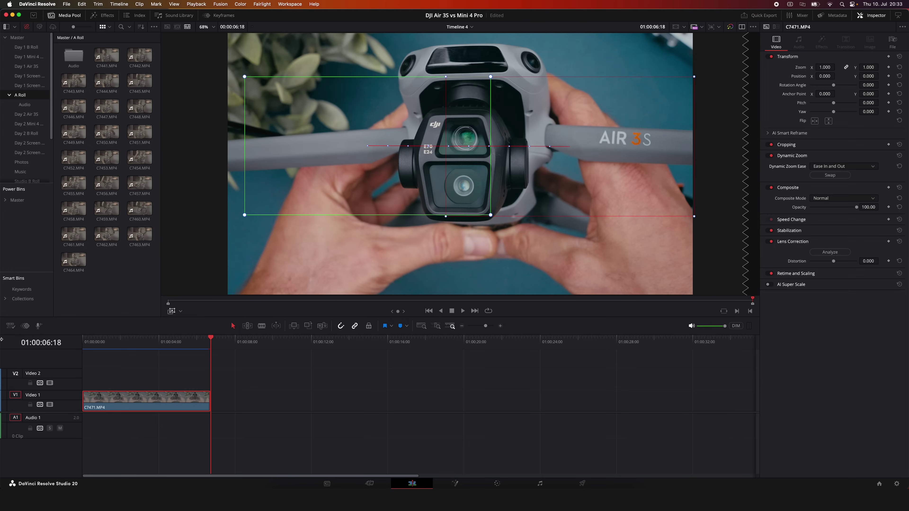
# - Place an adjustment clip from the Effects library on Video 2 above the drone clip
pyautogui.click(103, 15)
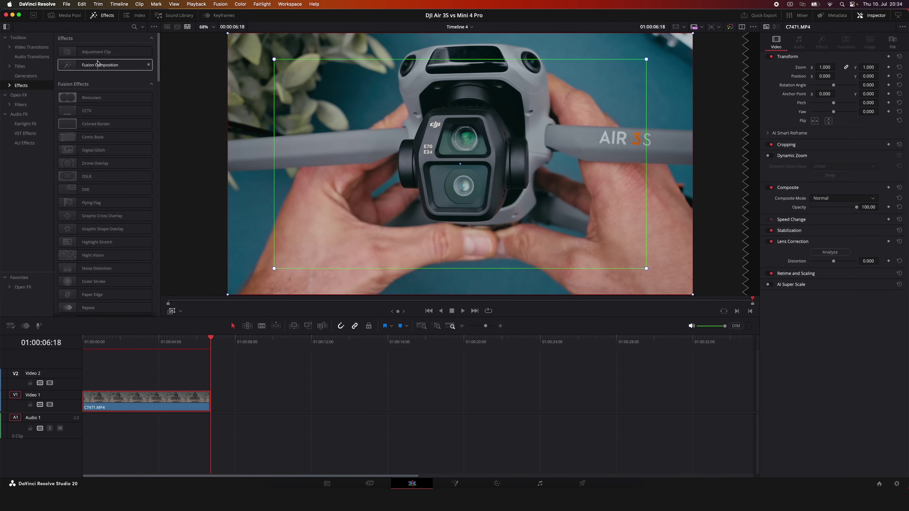
pyautogui.moveTo(96, 52); pyautogui.dragTo(129, 380)
pyautogui.click(151, 340)
# - Enable Dynamic Zoom on the adjustment clip and play back the zoom
pyautogui.click(166, 374)
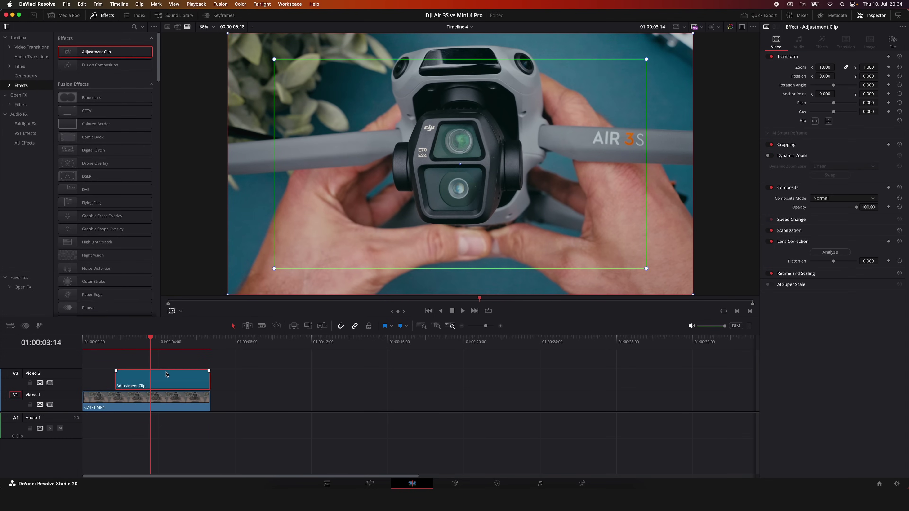
pyautogui.click(767, 155)
pyautogui.press('space')
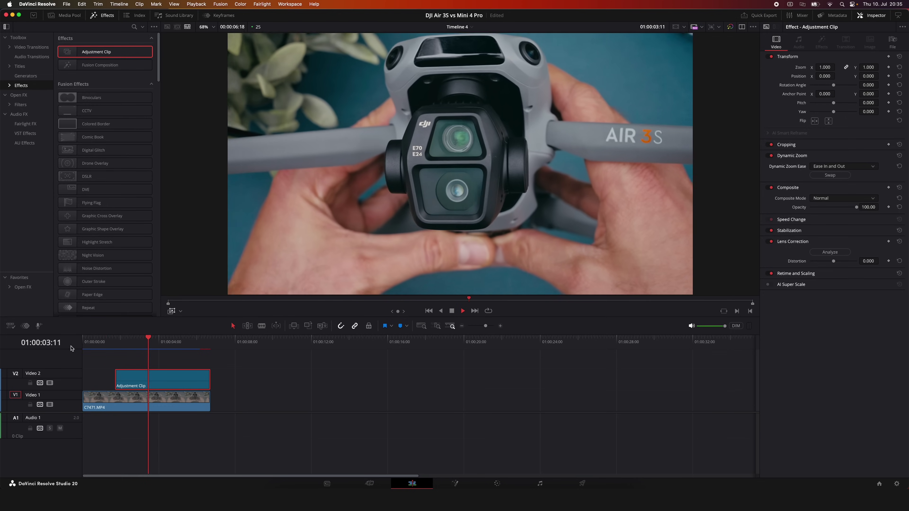
pyautogui.press('space')
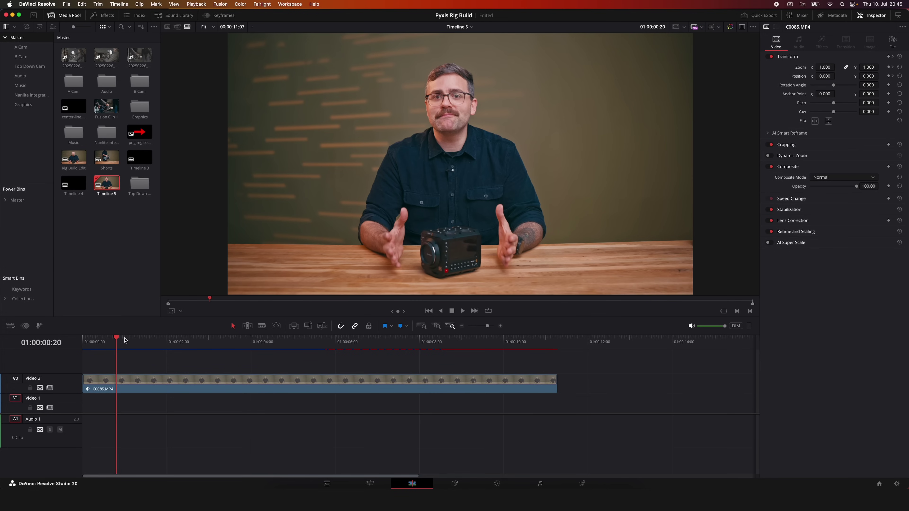
# - Keyframe C8470.MP4's Zoom at 1.000, then set a later keyframe at Zoom 1.230
pyautogui.press('space')
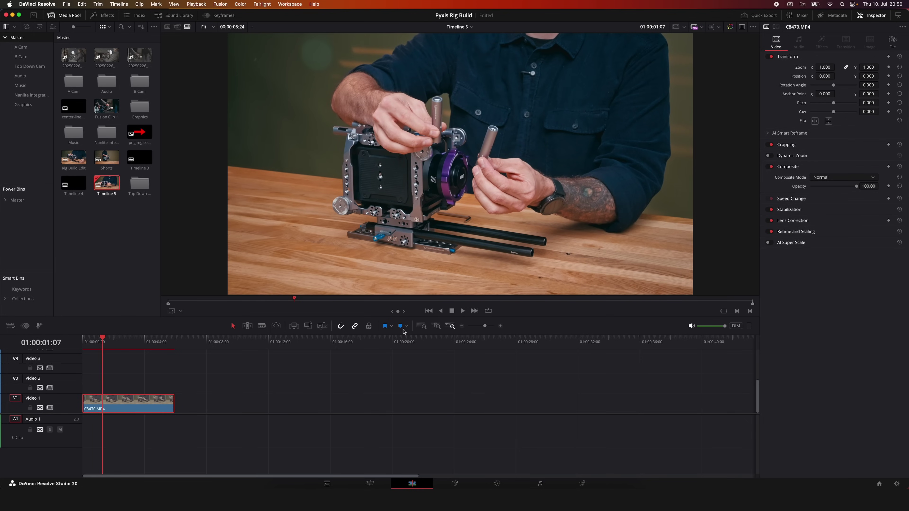
pyautogui.click(869, 53)
pyautogui.click(109, 339)
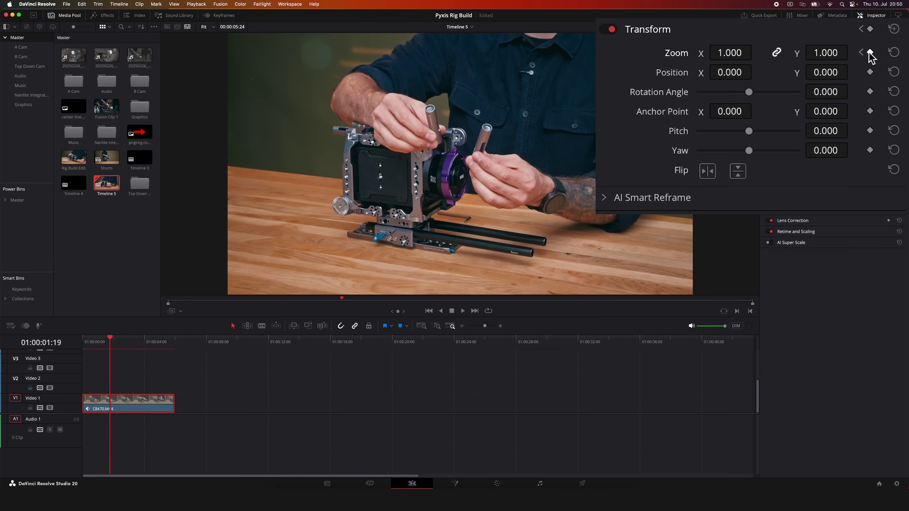
pyautogui.moveTo(834, 51); pyautogui.dragTo(850, 50)
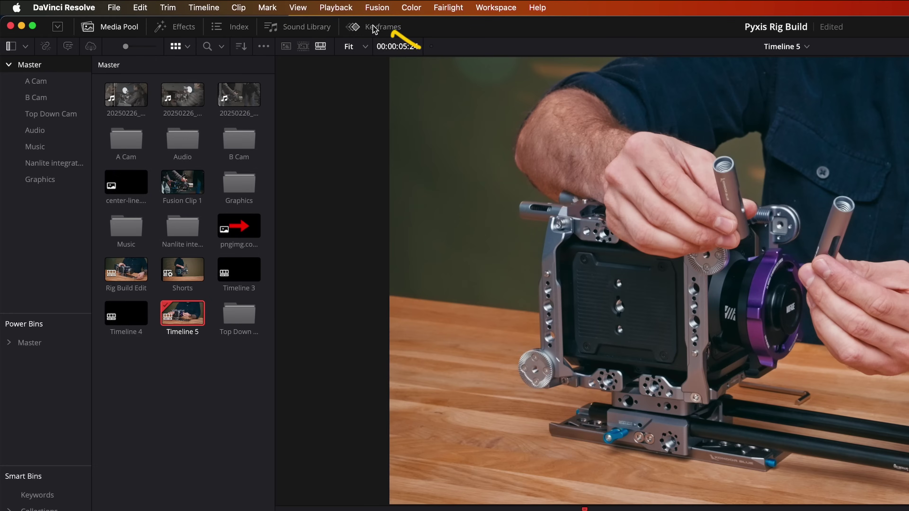
# - Apply Ease In and Out to both Zoom keyframes in the Keyframes curve editor
pyautogui.click(381, 28)
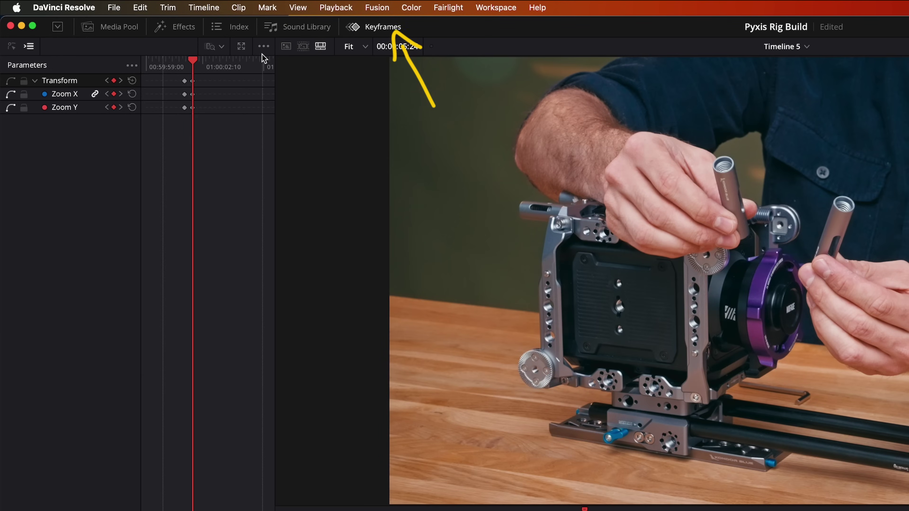
pyautogui.click(12, 46)
pyautogui.moveTo(61, 89); pyautogui.dragTo(140, 508)
pyautogui.moveTo(275, 74); pyautogui.dragTo(403, 76)
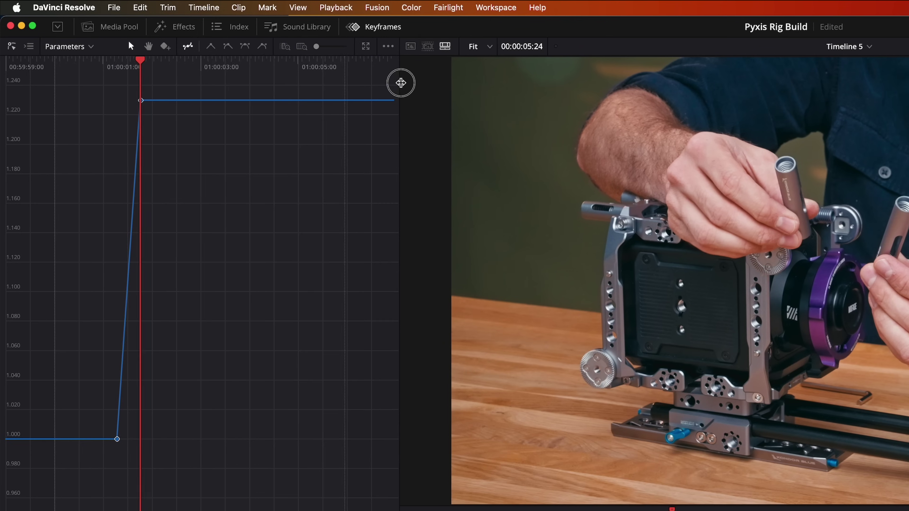
pyautogui.click(251, 47)
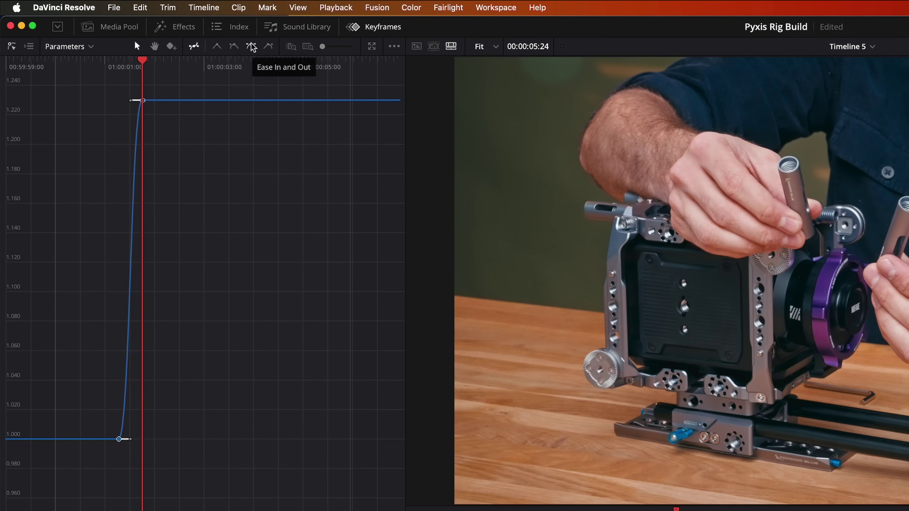
pyautogui.click(367, 27)
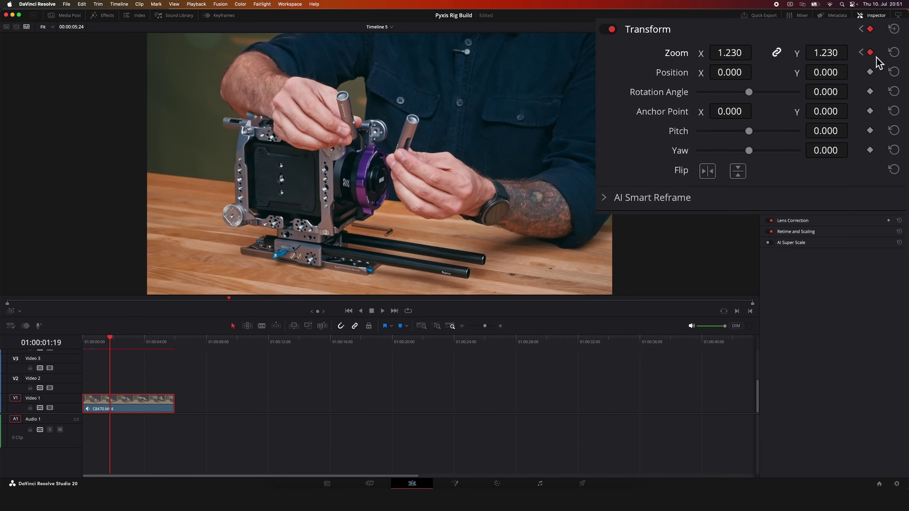
# - Set the 1.230 Zoom keyframe to Ease In and the starting keyframe to Ease Out, then replay from the start
pyautogui.rightClick(871, 53)
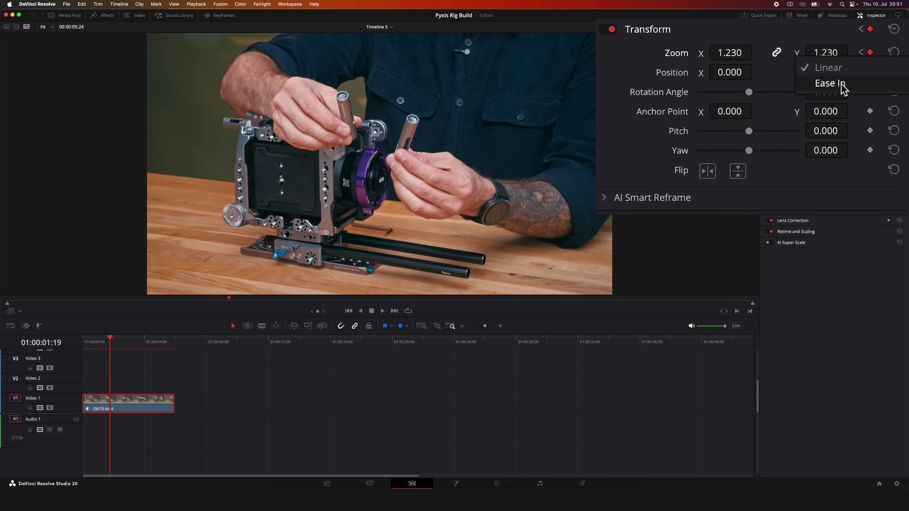
pyautogui.click(831, 85)
pyautogui.click(862, 53)
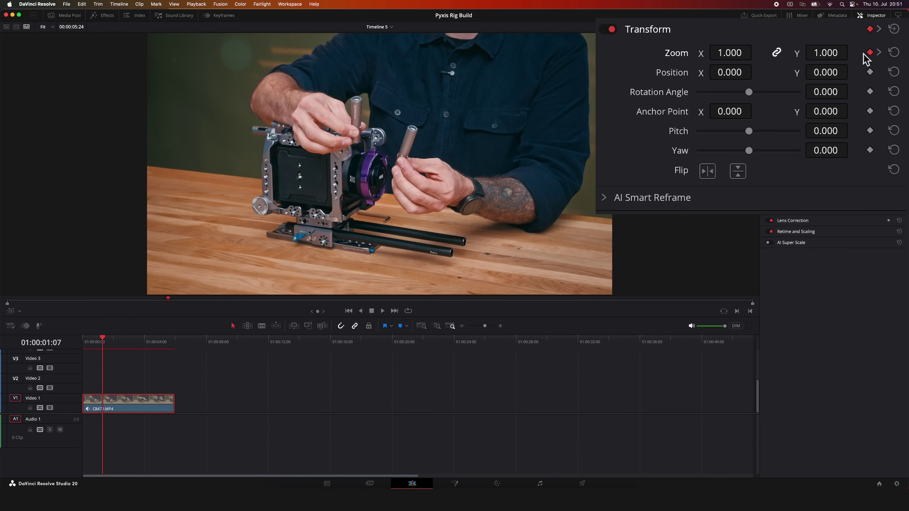
pyautogui.rightClick(870, 53)
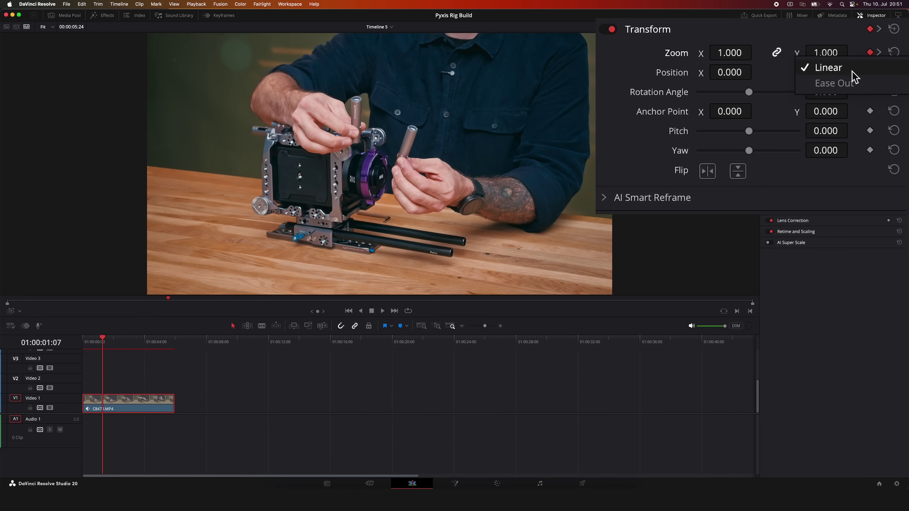
pyautogui.click(845, 86)
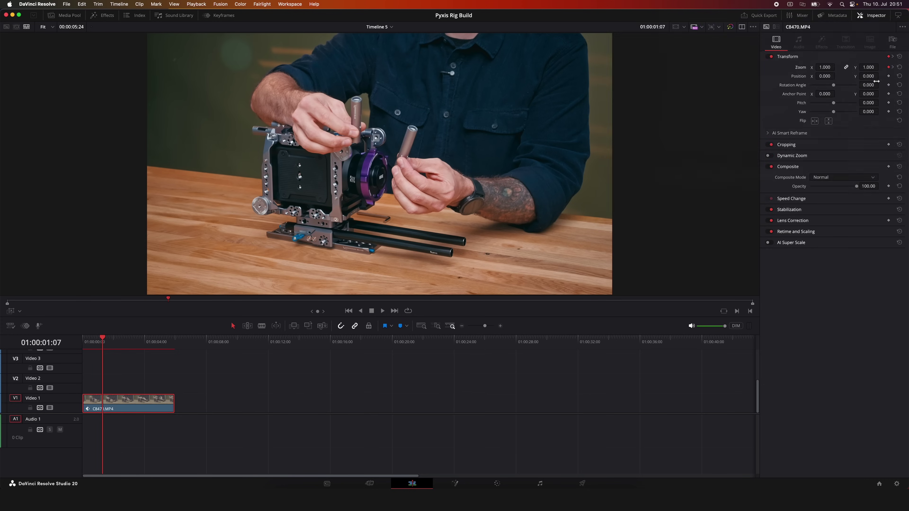
pyautogui.press('Home')
pyautogui.press('space')
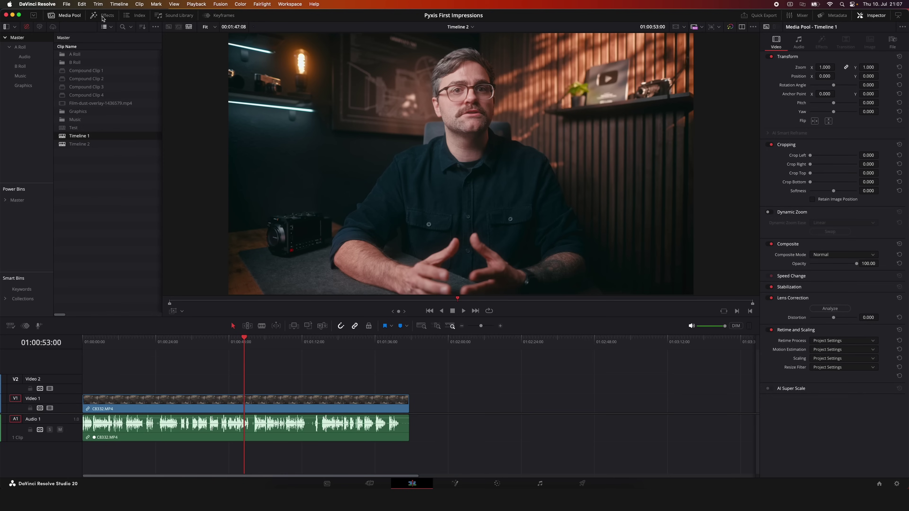
# - Add an adjustment clip on Video 2 and apply the Open FX Grid effect to it
pyautogui.click(102, 15)
pyautogui.moveTo(87, 56); pyautogui.dragTo(189, 381)
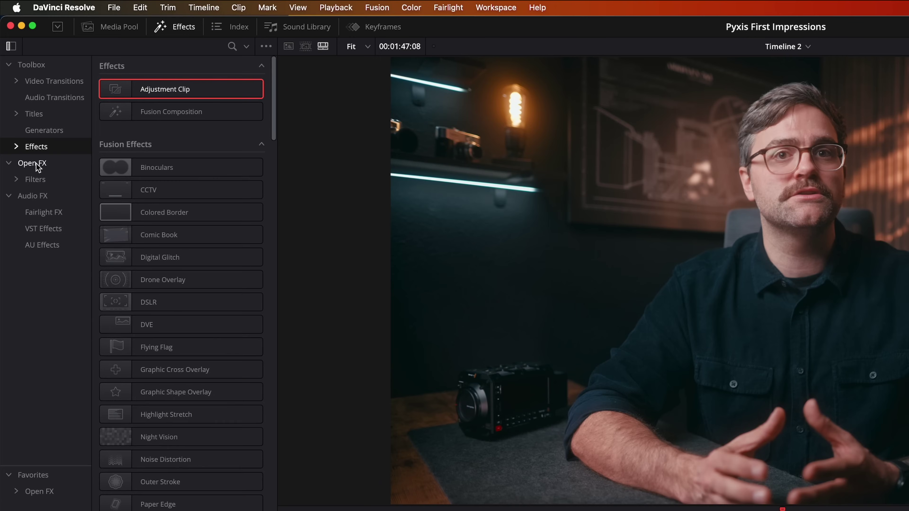
pyautogui.click(21, 96)
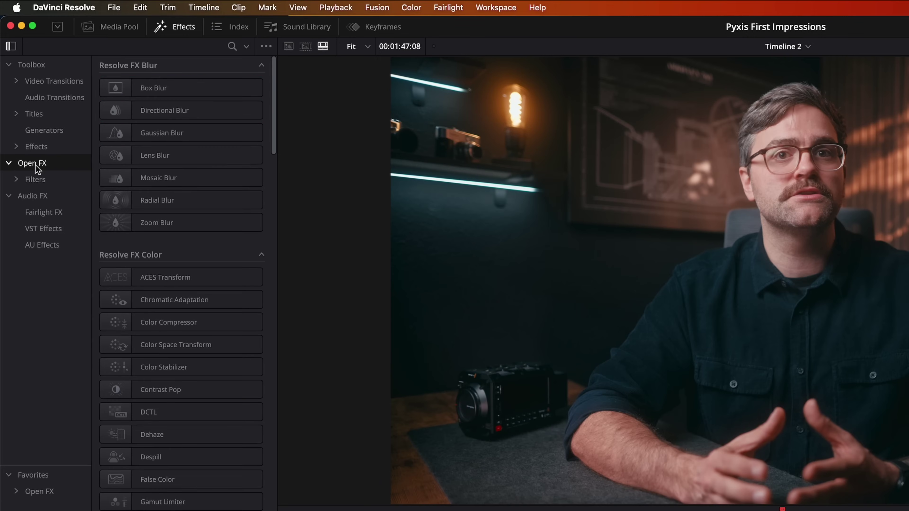
pyautogui.click(232, 46)
pyautogui.write('gr')
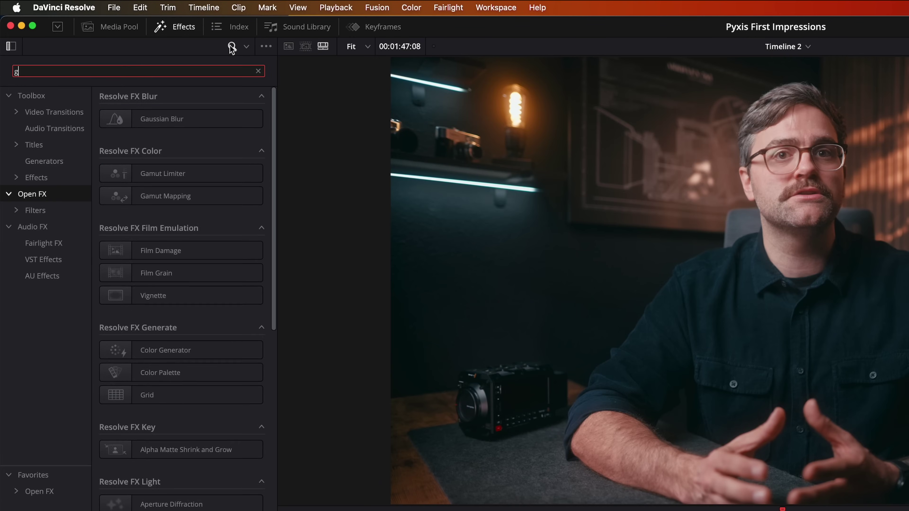
pyautogui.moveTo(194, 177); pyautogui.dragTo(427, 510)
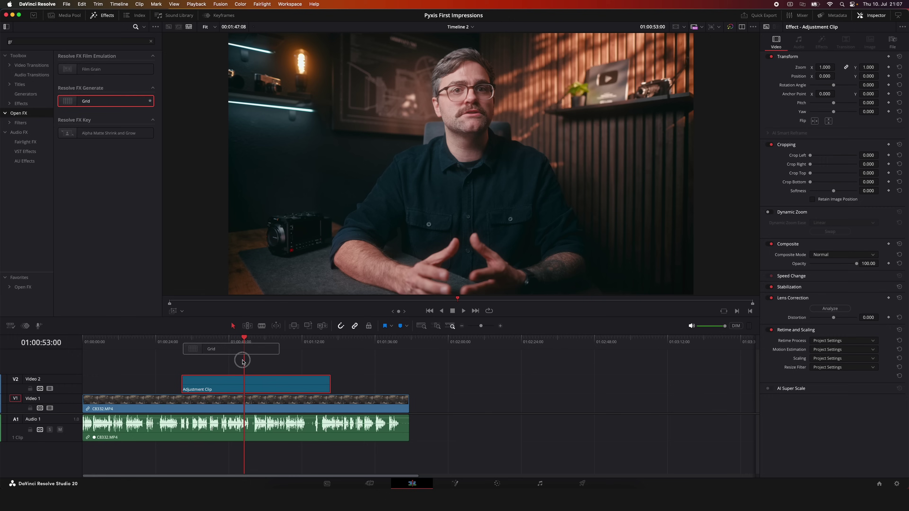
pyautogui.moveTo(252, 382); pyautogui.dragTo(251, 383)
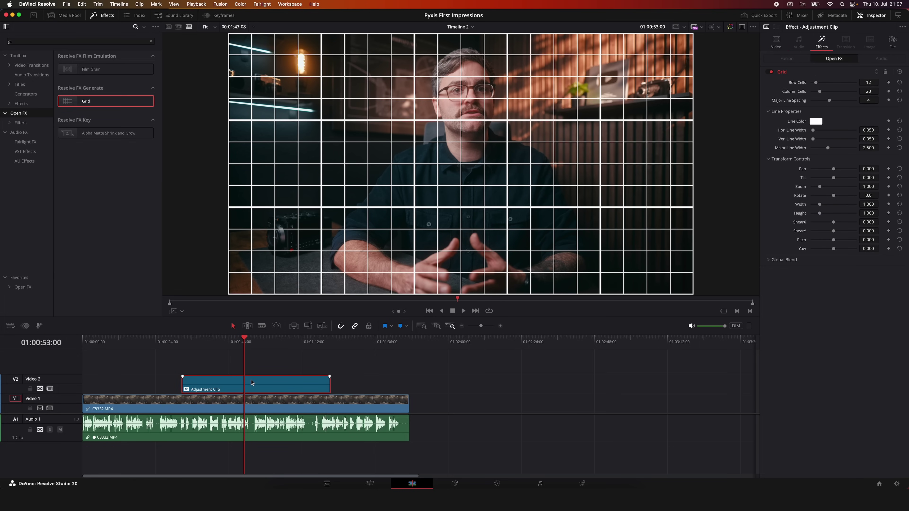
# - Try 5 grid rows and thicker grid lines, then reset Grid to its 12-row, 20-column defaults
pyautogui.moveTo(817, 83); pyautogui.dragTo(813, 92)
pyautogui.moveTo(813, 131); pyautogui.dragTo(826, 130)
pyautogui.moveTo(813, 139); pyautogui.dragTo(823, 139)
pyautogui.click(900, 72)
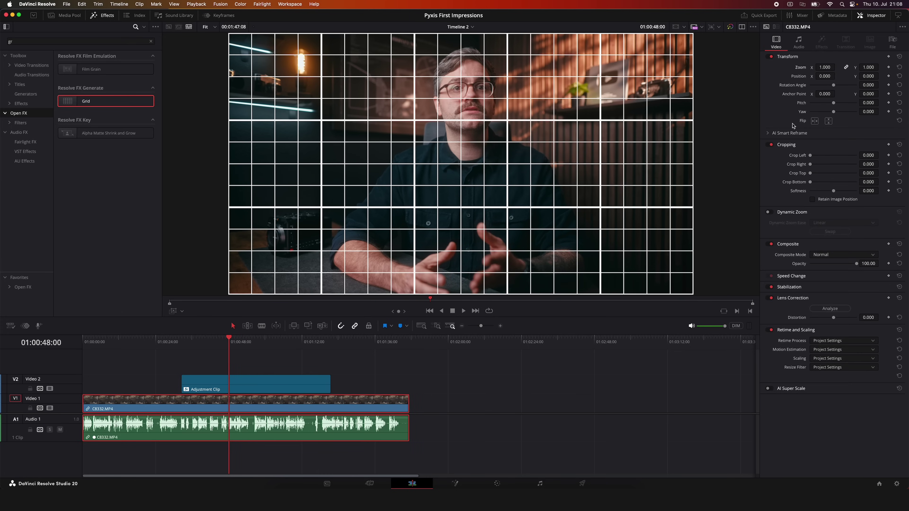
# - Keyframe C8332.MP4 zooming from 1.000 to 1.230 and shifted to Position Y -139
pyautogui.click(888, 67)
pyautogui.moveTo(872, 67); pyautogui.dragTo(877, 67)
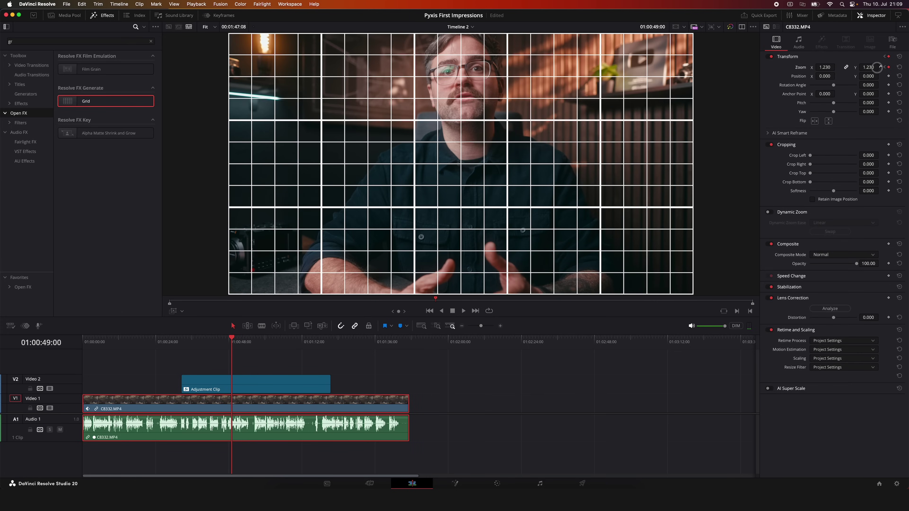
pyautogui.click(884, 67)
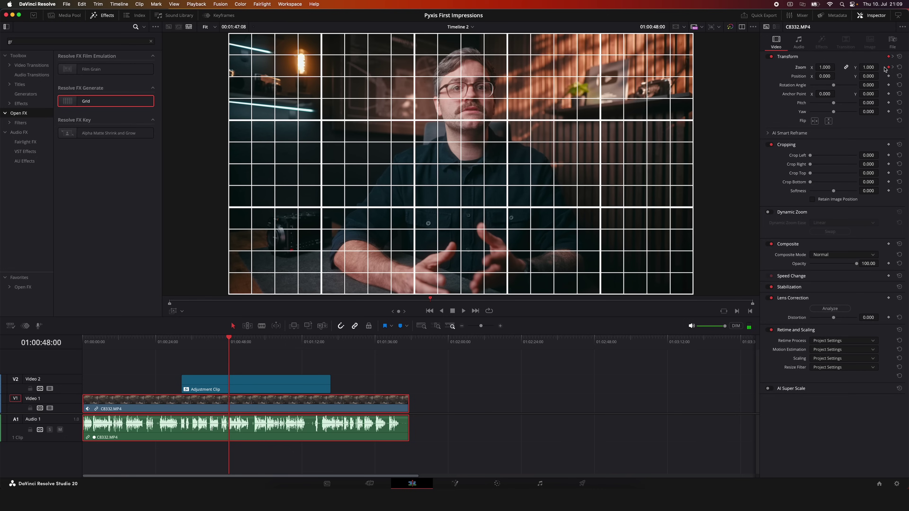
pyautogui.click(892, 67)
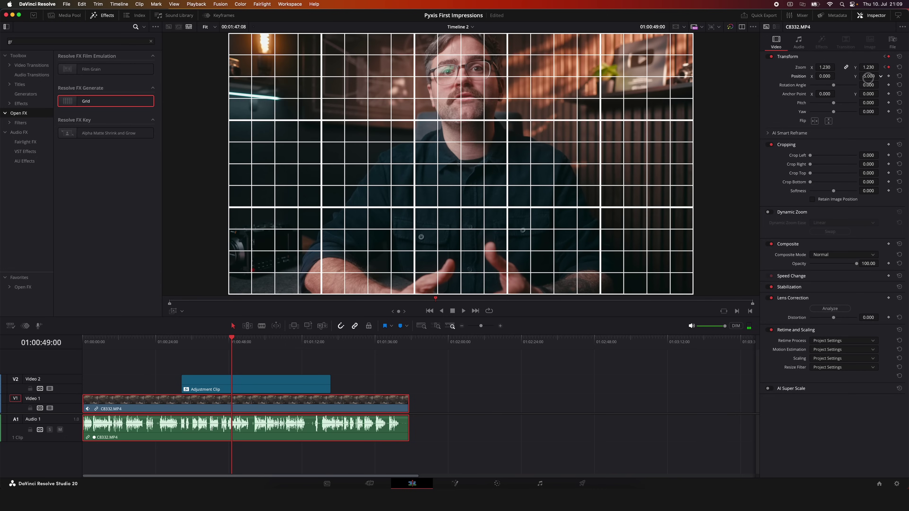
pyautogui.moveTo(866, 78); pyautogui.dragTo(821, 83)
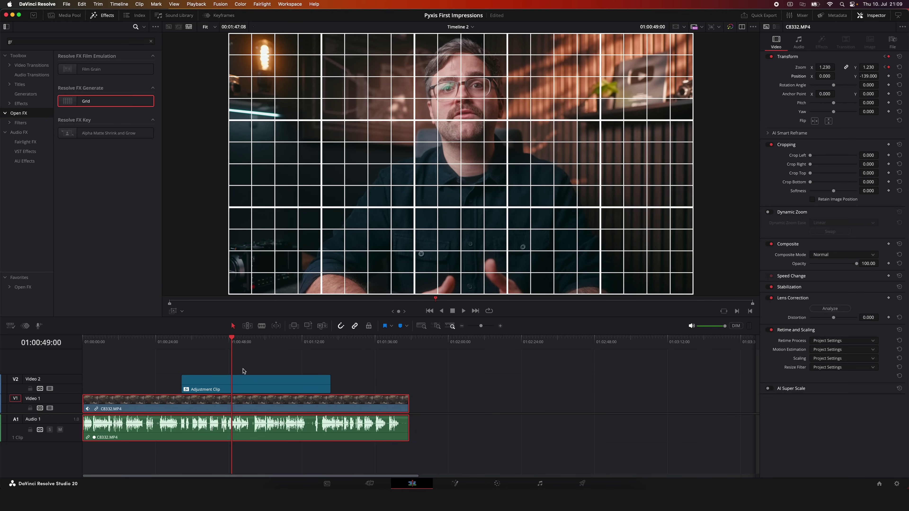
# - Scrub back before the zoom and play it back under the grid around 01:00:51
pyautogui.click(226, 383)
pyautogui.moveTo(215, 341); pyautogui.dragTo(227, 340)
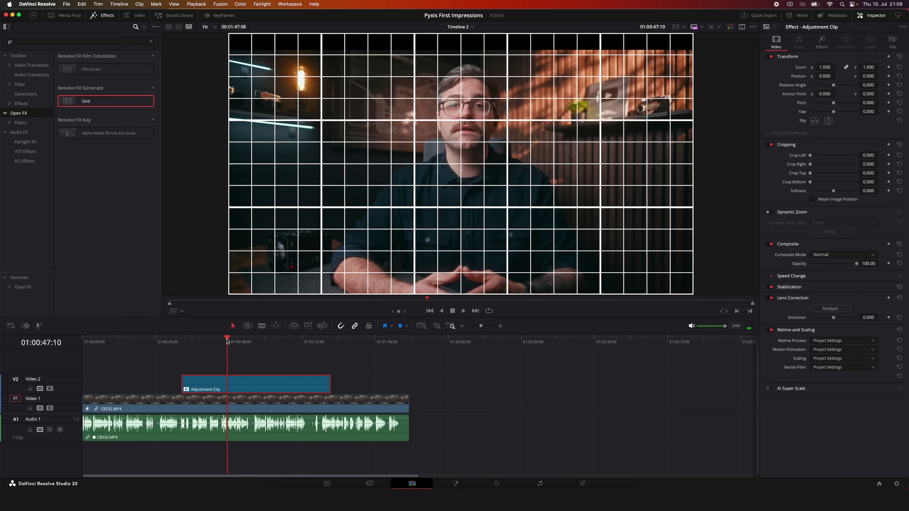
pyautogui.click(241, 336)
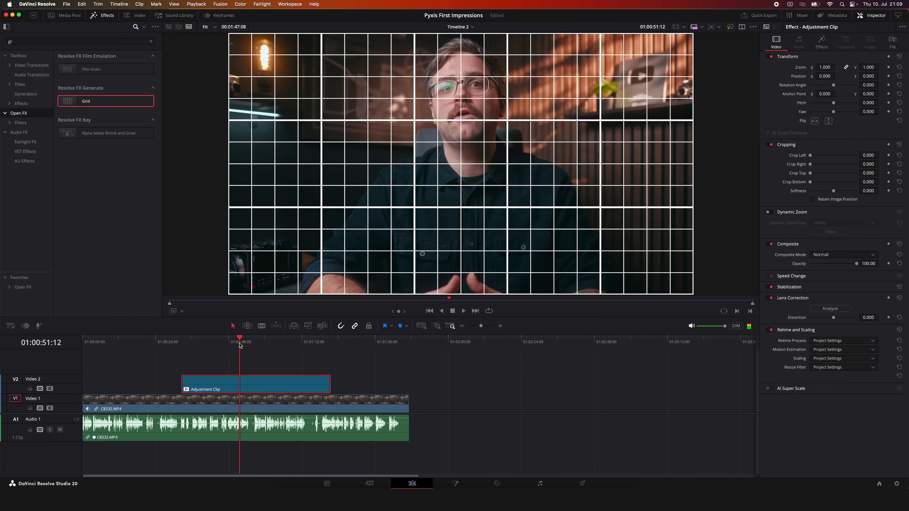
pyautogui.press('space')
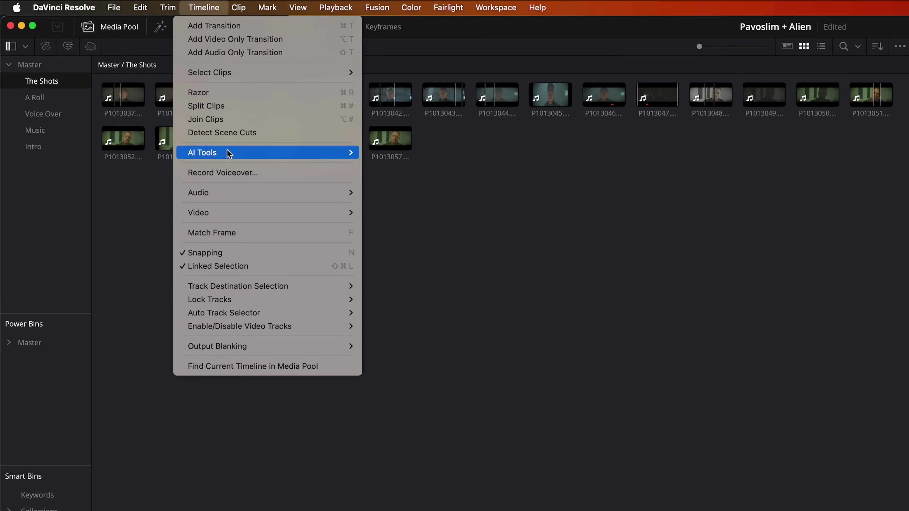
# - Create subtitles from the timeline audio and select a caption clip such as "full RGB so we"
pyautogui.moveTo(228, 153)
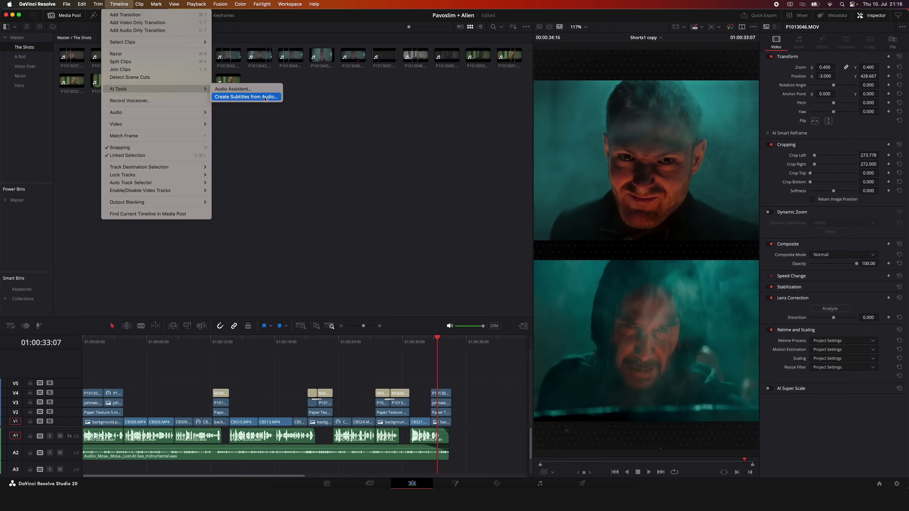
pyautogui.click(443, 168)
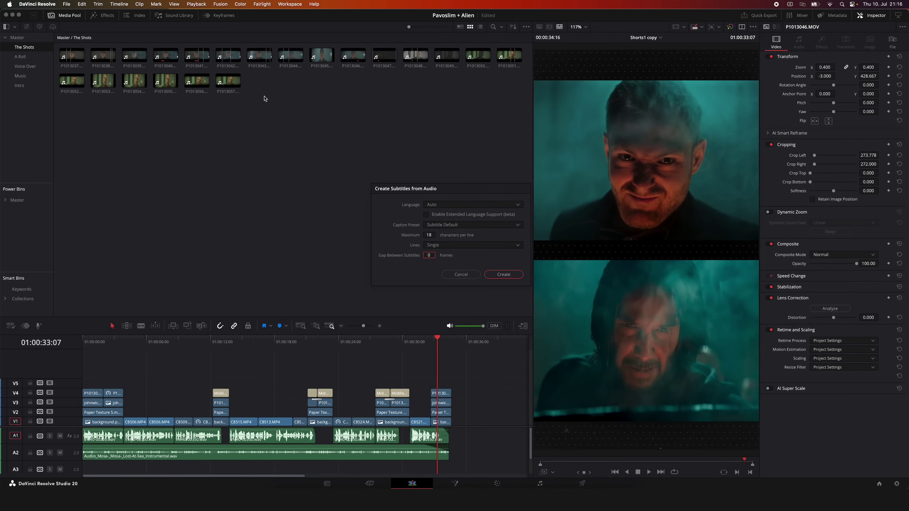
pyautogui.click(503, 274)
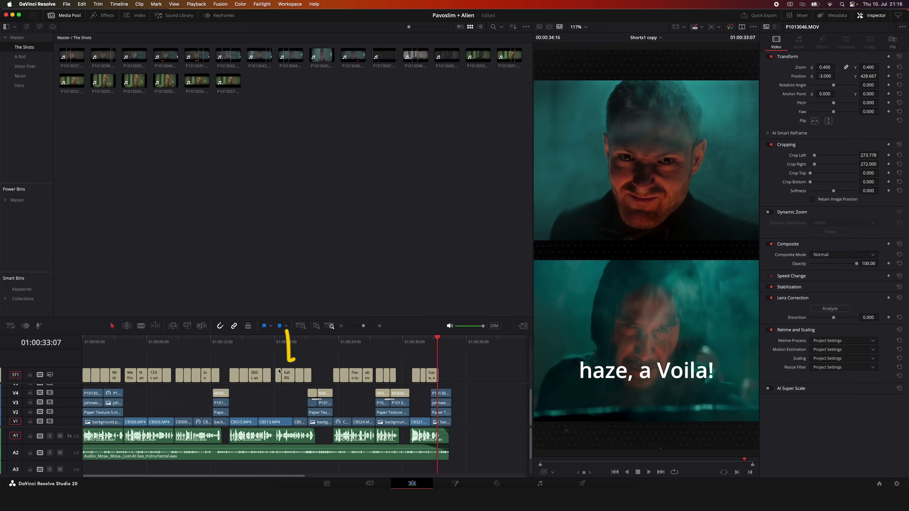
pyautogui.click(296, 375)
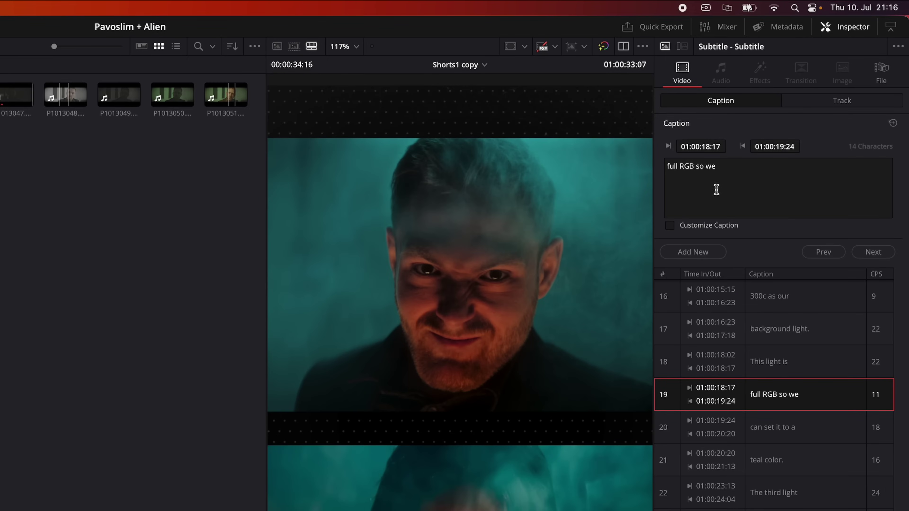
# - Set the subtitle track font to Roboto with All Caps font case
pyautogui.click(839, 102)
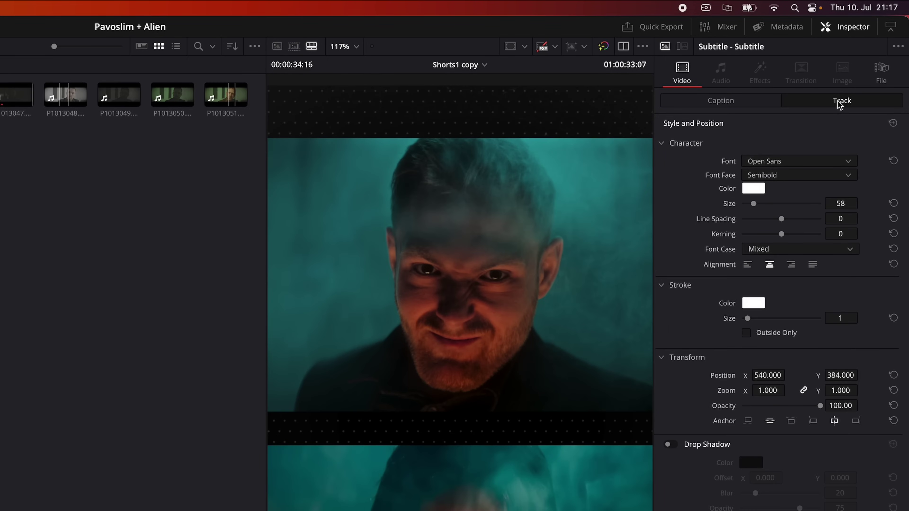
pyautogui.click(801, 162)
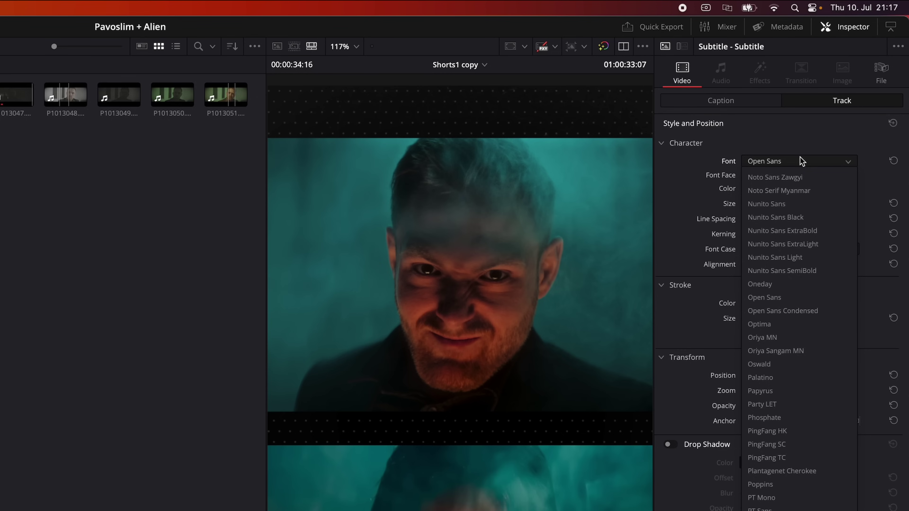
pyautogui.click(800, 157)
pyautogui.click(777, 249)
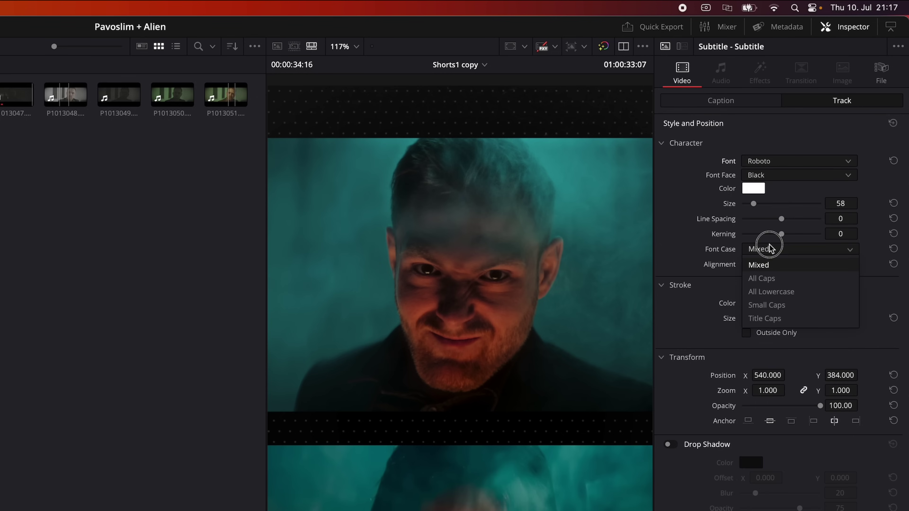
pyautogui.click(777, 279)
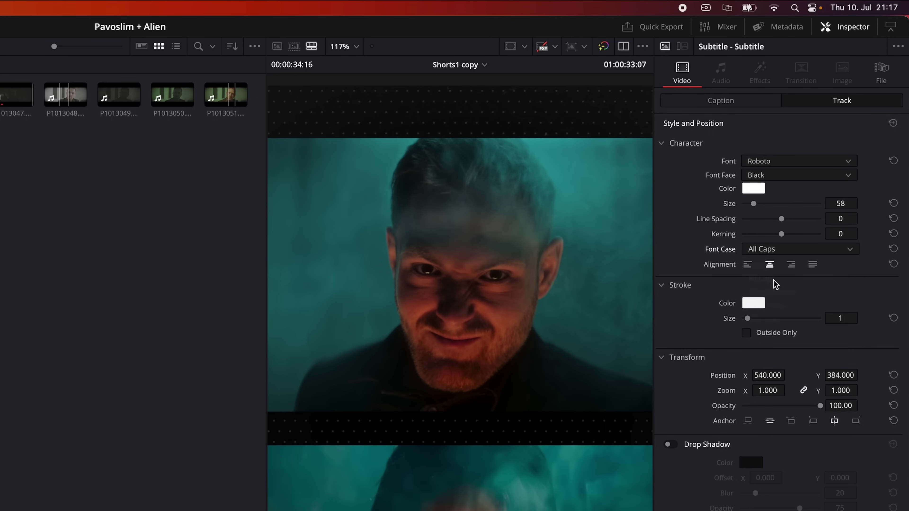
# - Color the subtitle text yellow
pyautogui.click(762, 193)
pyautogui.click(538, 245)
pyautogui.click(526, 418)
pyautogui.click(518, 245)
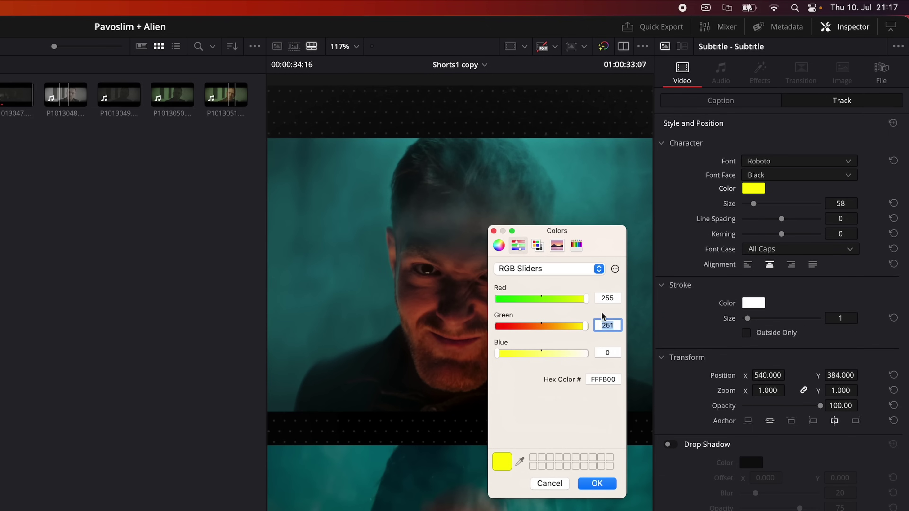
pyautogui.click(605, 485)
# - Set stroke size to 0 and enable a drop shadow with offset 5, -10, then preview captions
pyautogui.moveTo(748, 318); pyautogui.dragTo(700, 330)
pyautogui.click(673, 445)
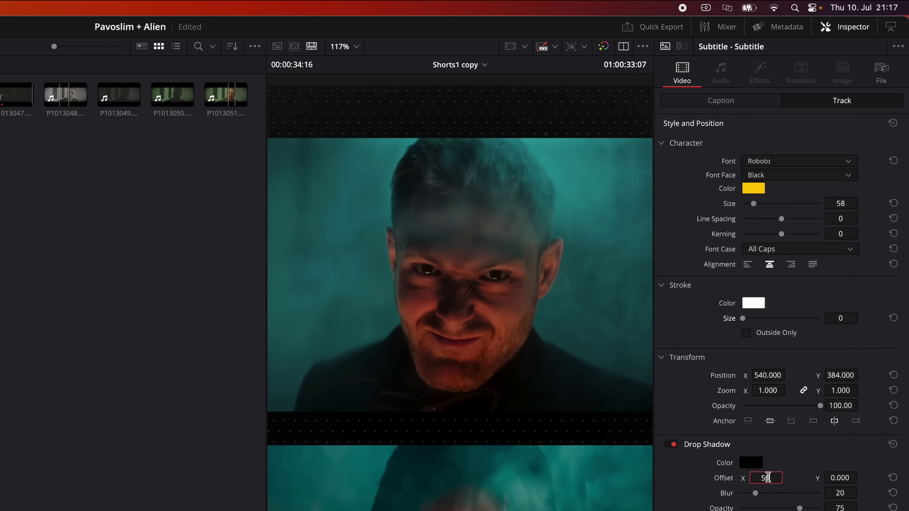
pyautogui.click(851, 477)
pyautogui.write('-10')
pyautogui.press('Return')
pyautogui.moveTo(439, 342); pyautogui.dragTo(160, 343)
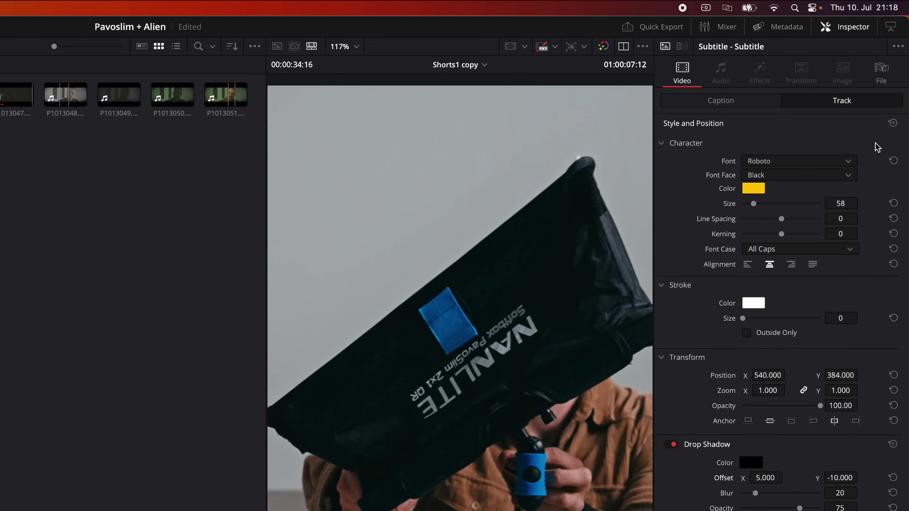
# - Save the subtitle track styling as preset "YT Shorts Captions"
pyautogui.click(898, 47)
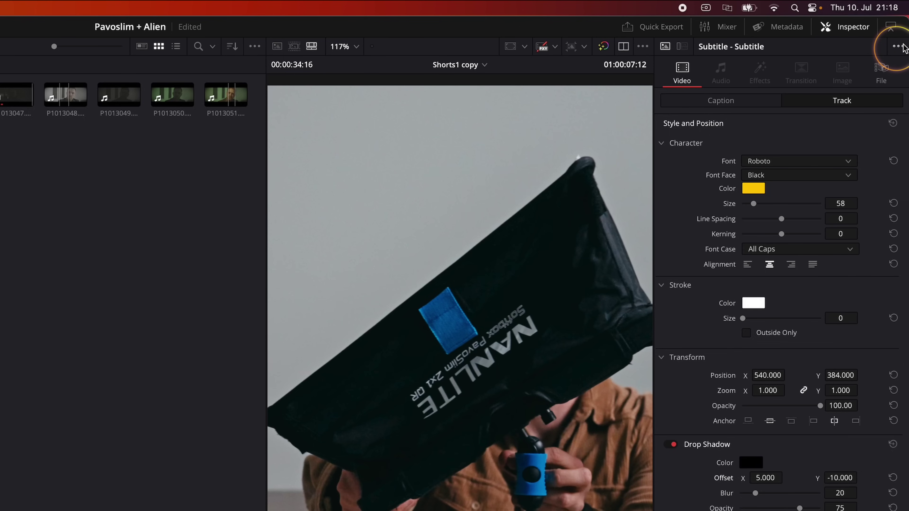
pyautogui.click(898, 46)
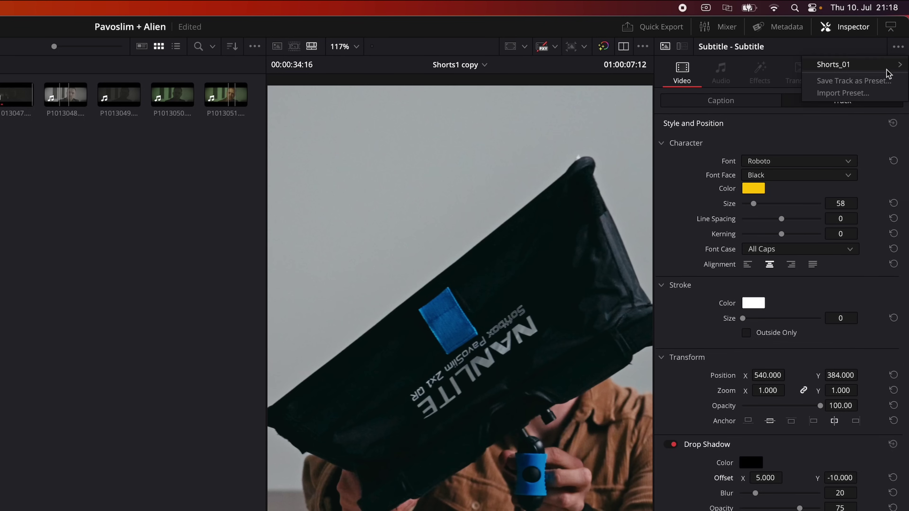
pyautogui.click(865, 81)
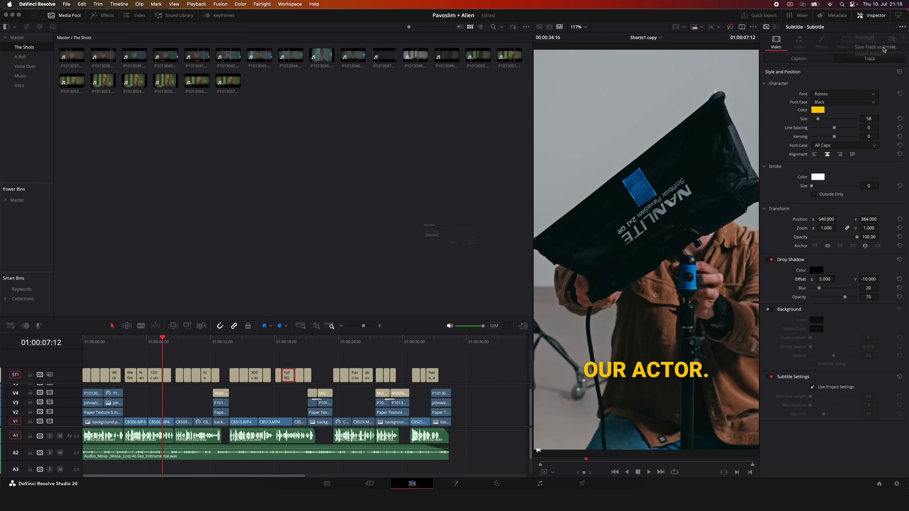
pyautogui.write('YT Shorts Captions')
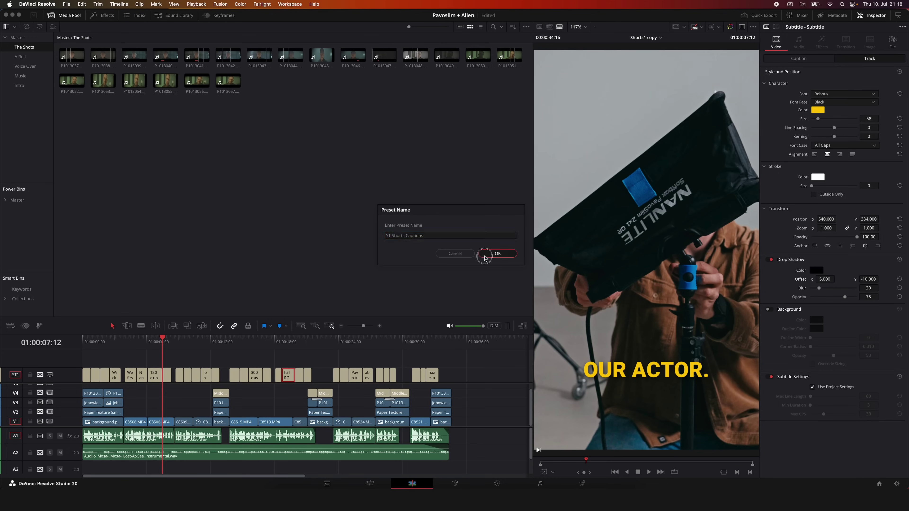
pyautogui.click(497, 253)
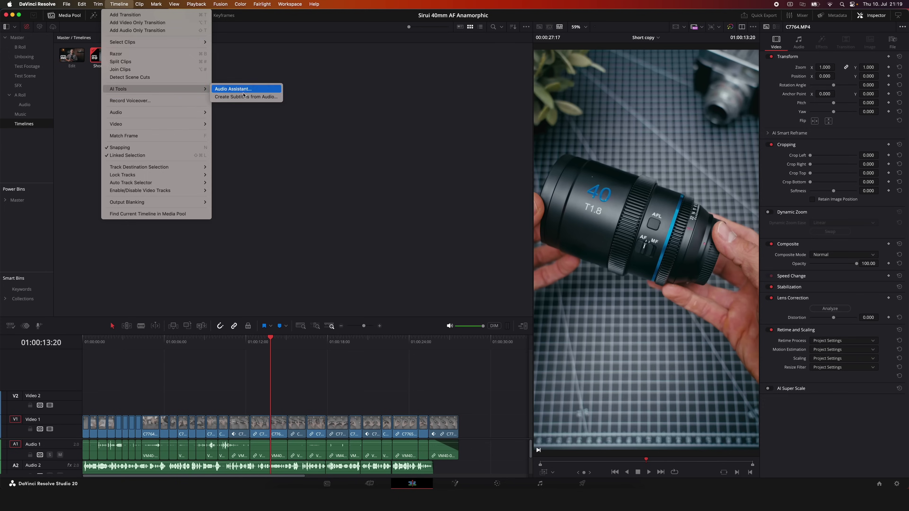
# - Generate subtitles in the Sirui 40mm AF Anamorphic project and load the YT Shorts Captions preset
pyautogui.click(246, 88)
pyautogui.click(502, 277)
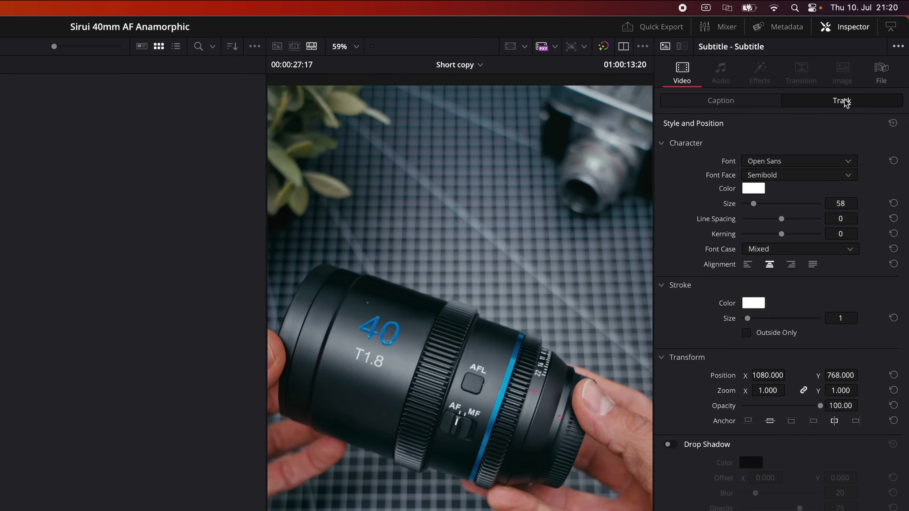
pyautogui.click(898, 47)
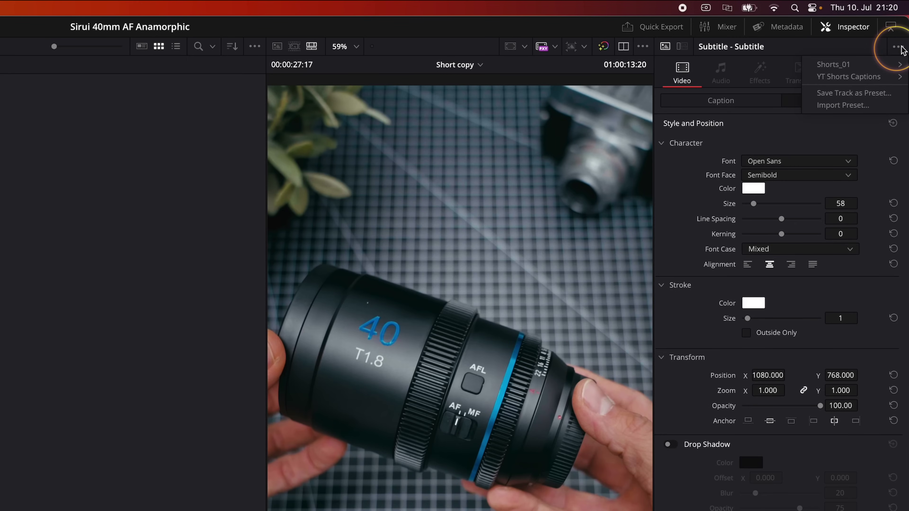
pyautogui.moveTo(889, 77)
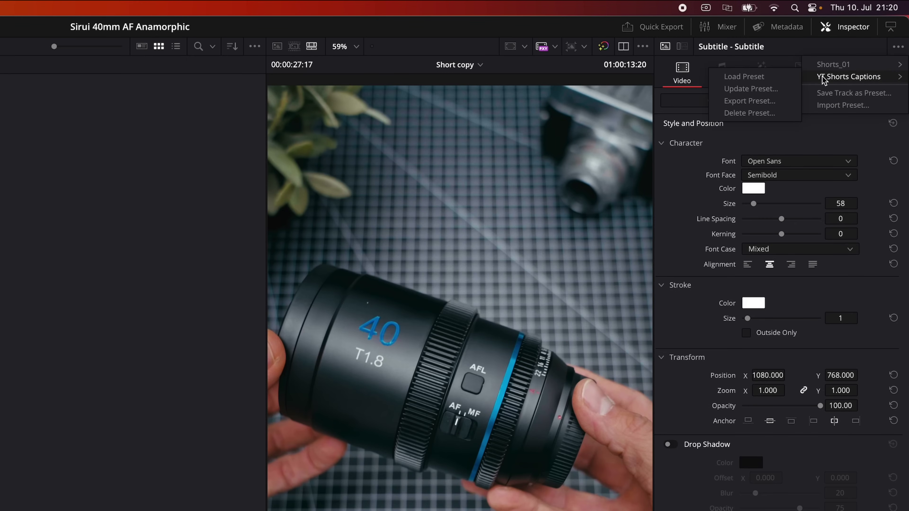
pyautogui.click(762, 78)
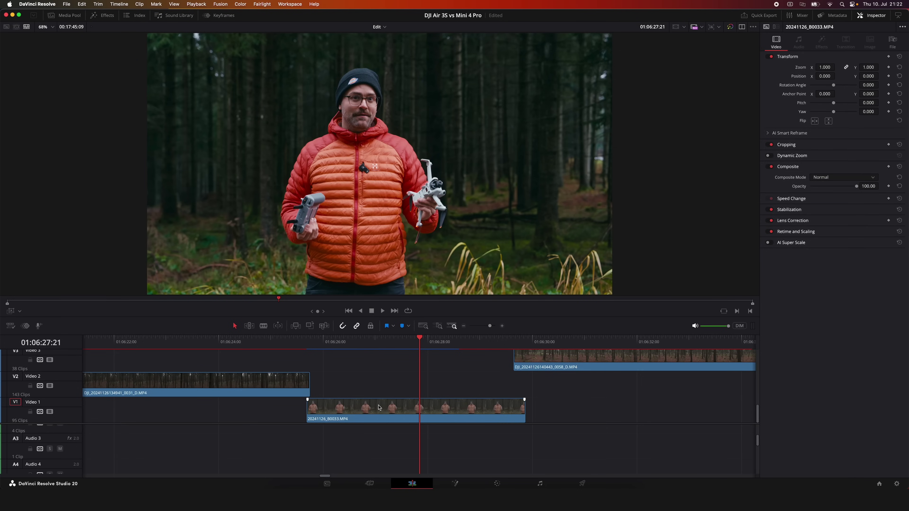
# - Lay 20241126_B0033.MP4's recovered audio on Audio 3, aligned beneath its video on Video 1
pyautogui.click(379, 407)
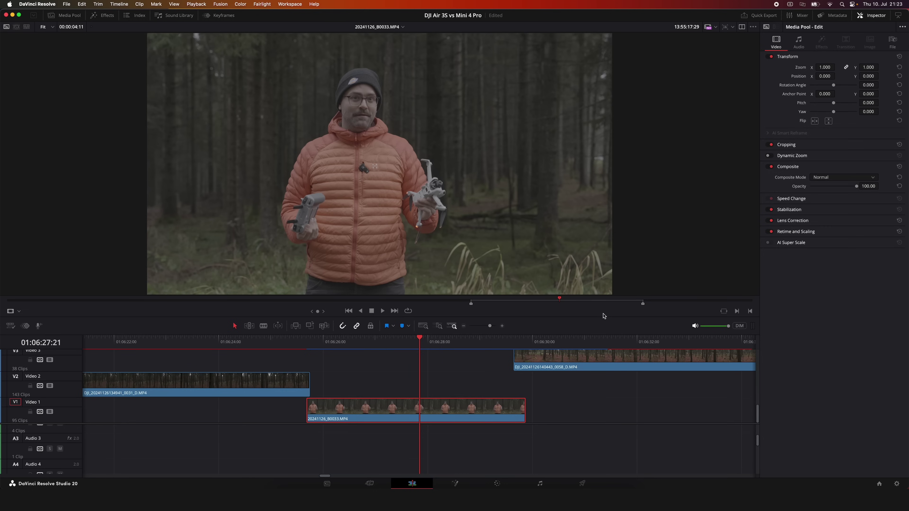
pyautogui.moveTo(393, 289)
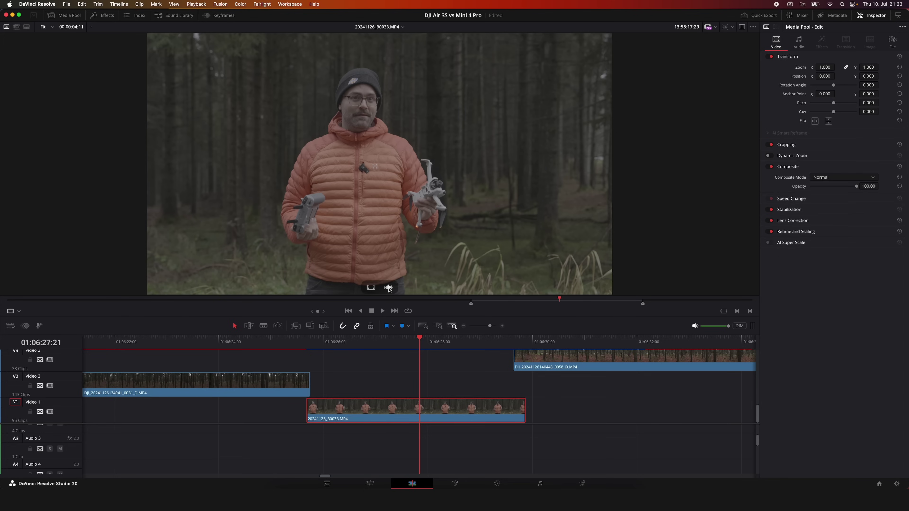
pyautogui.moveTo(389, 288); pyautogui.dragTo(303, 440)
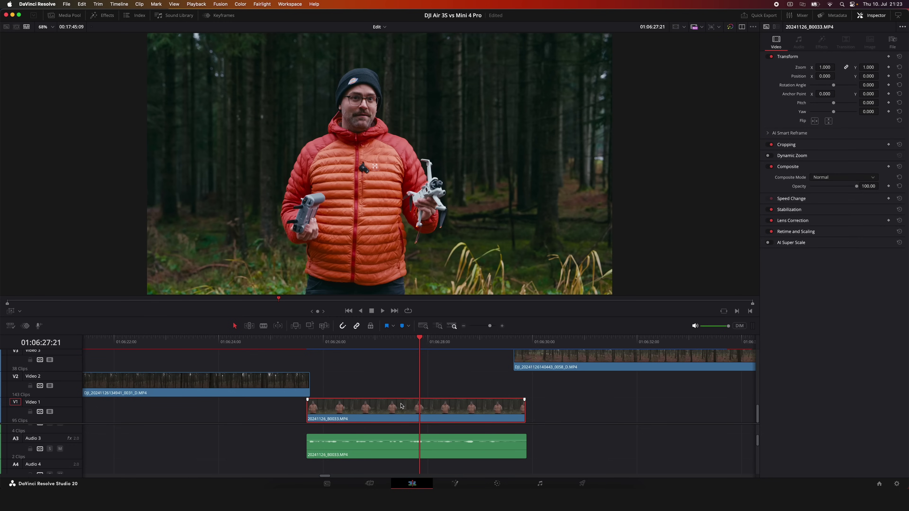
# - Link the 20241126_B0033.MP4 video with its Audio 3 clip using Link Clips
pyautogui.keyDown('super'); pyautogui.click(386, 446); pyautogui.keyUp('super')
pyautogui.rightClick(404, 446)
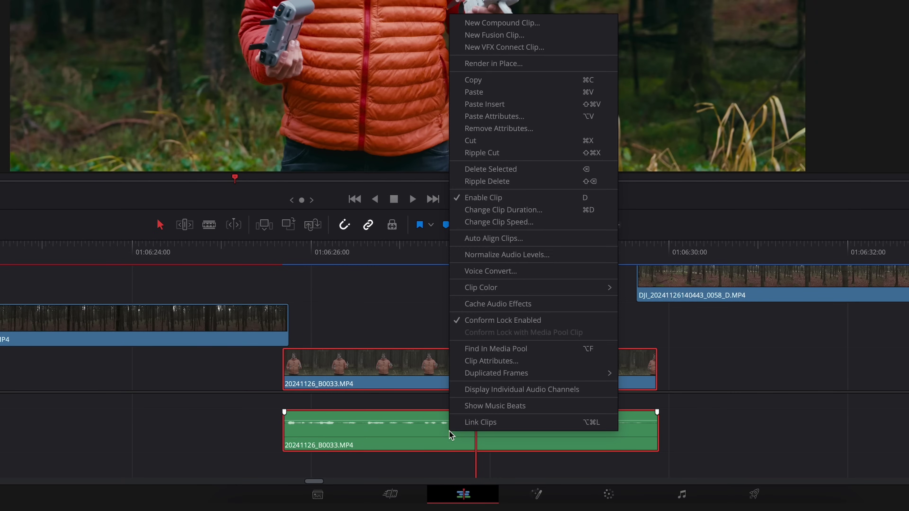
pyautogui.click(483, 423)
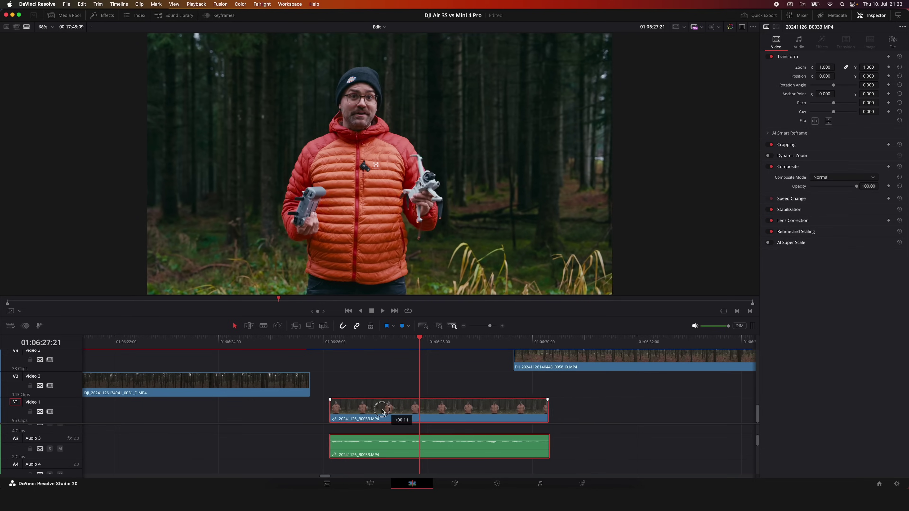